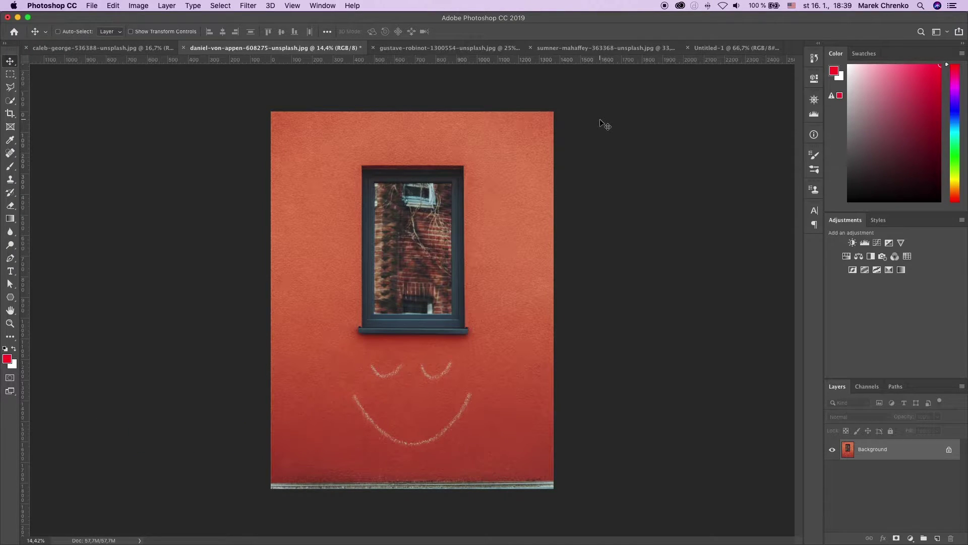
Step: Move to the blank Untitled-1 document and add a new layer for Brush sketching
left_click(424, 50)
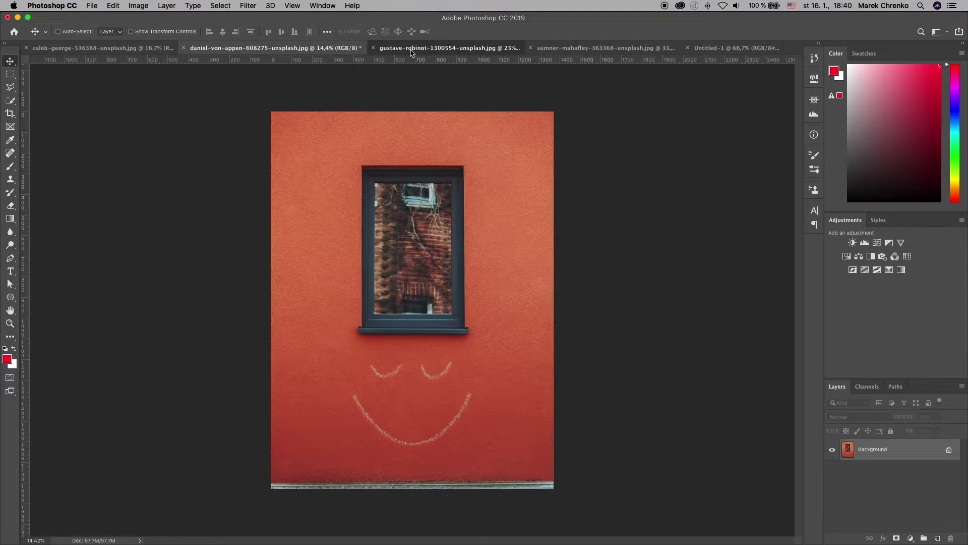
left_click(325, 50)
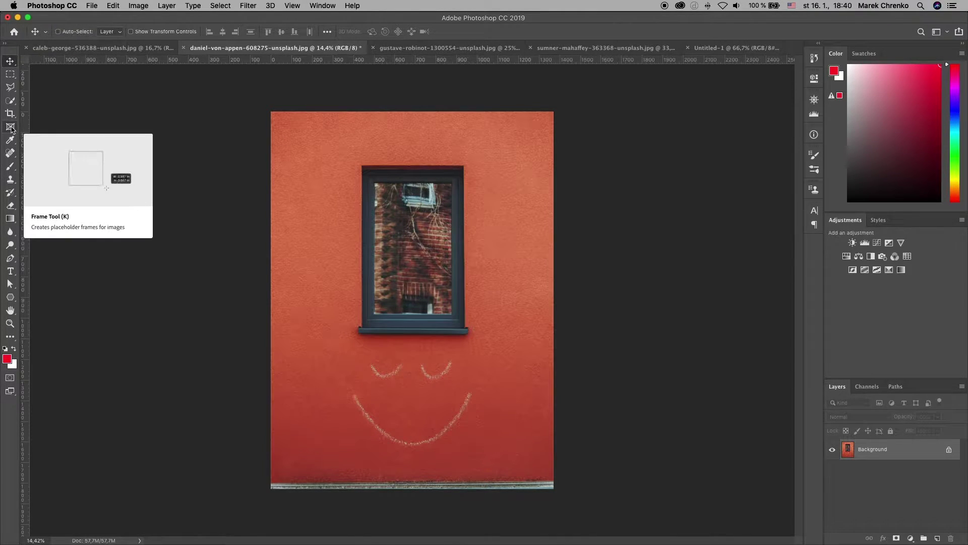
left_click(731, 48)
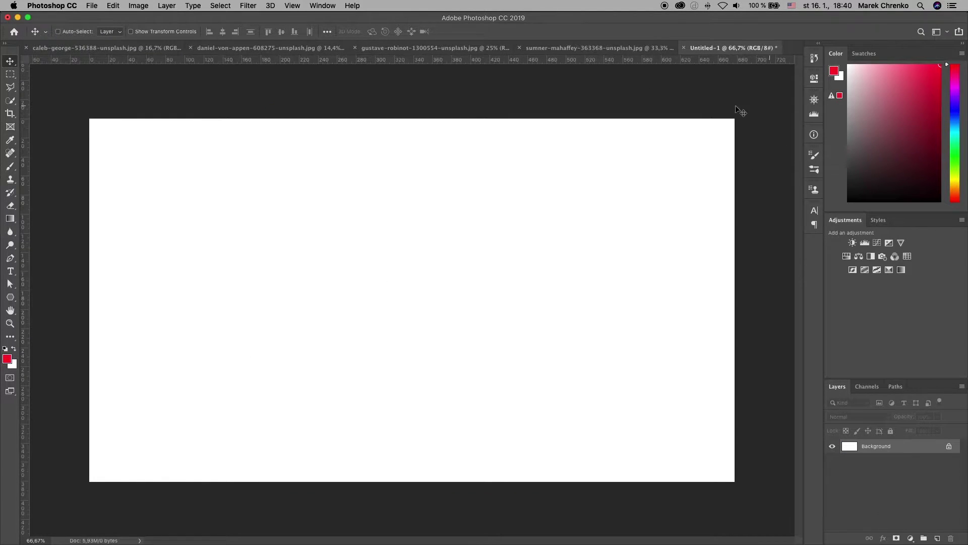
left_click(941, 538)
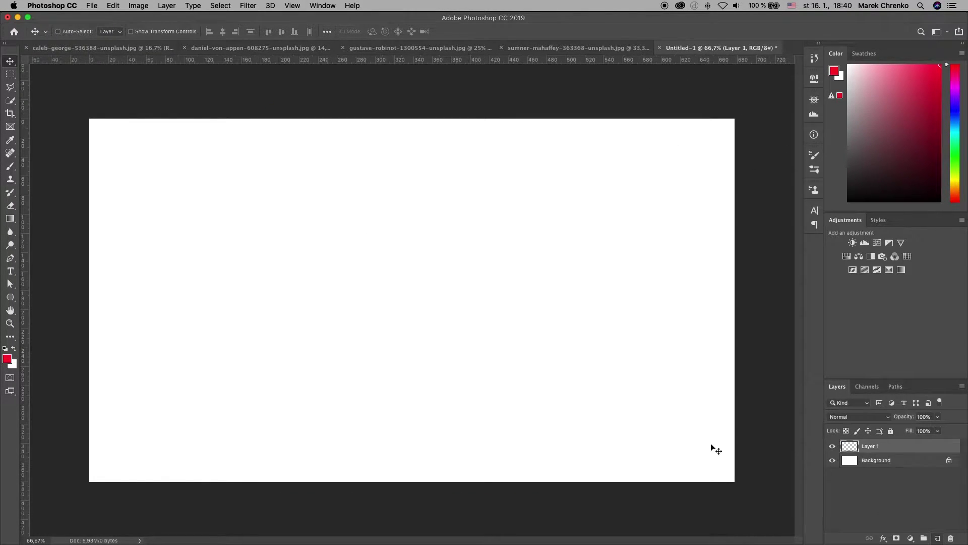
key("b")
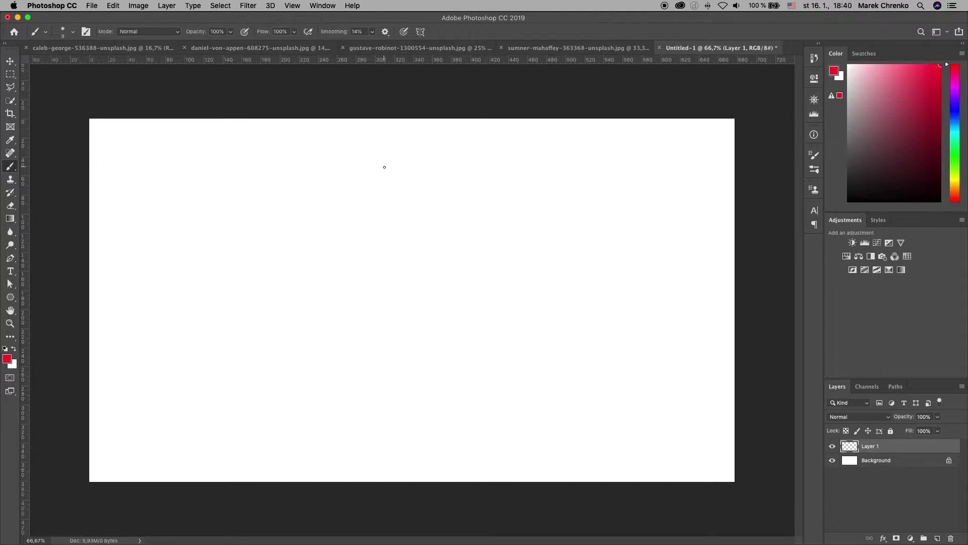
Step: Draw the two diagram branches and a left box labelled FRAME in red
left_click_drag(355, 165, 181, 323)
left_click_drag(356, 164, 597, 331)
key("t")
left_click_drag(105, 324, 277, 328)
mouse_move(107, 324)
left_mouse_down()
mouse_move(108, 428)
mouse_move(292, 423)
mouse_move(275, 328)
left_mouse_up()
mouse_move(127, 241)
left_mouse_down()
mouse_move(127, 274)
mouse_move(137, 239)
mouse_move(159, 272)
mouse_move(180, 259)
left_mouse_up()
mouse_move(179, 249)
left_mouse_down()
mouse_move(182, 269)
mouse_move(189, 252)
mouse_move(191, 272)
mouse_move(203, 271)
mouse_move(208, 249)
mouse_move(208, 260)
left_mouse_up()
left_click_drag(203, 273, 211, 275)
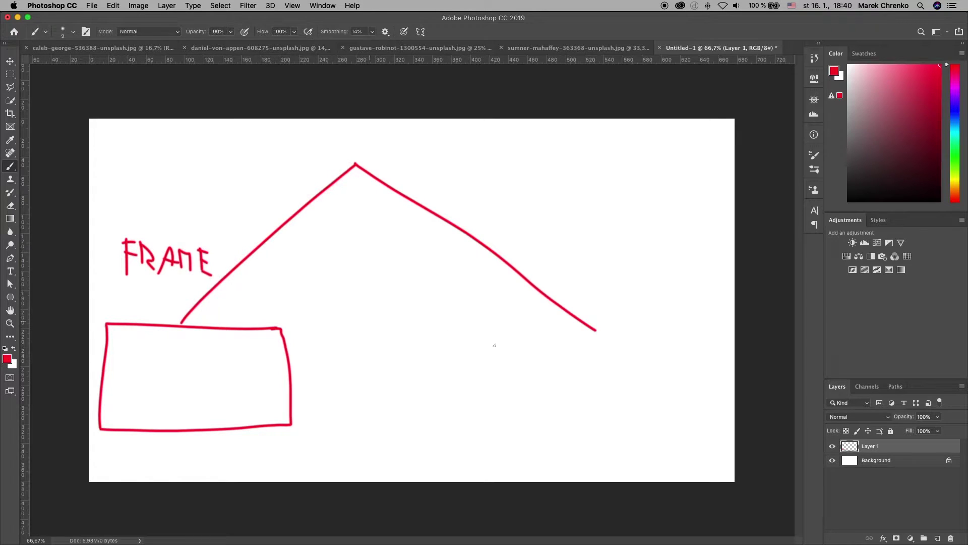
Step: Draw a right box labelled CLIP and split the FRAME box into halves 1 and 2
left_click_drag(465, 323, 660, 330)
mouse_move(466, 323)
left_mouse_down()
mouse_move(461, 436)
mouse_move(674, 432)
mouse_move(663, 332)
left_mouse_up()
left_click_drag(617, 249, 619, 274)
mouse_move(644, 241)
left_mouse_down()
mouse_move(657, 275)
mouse_move(684, 278)
mouse_move(684, 267)
left_mouse_up()
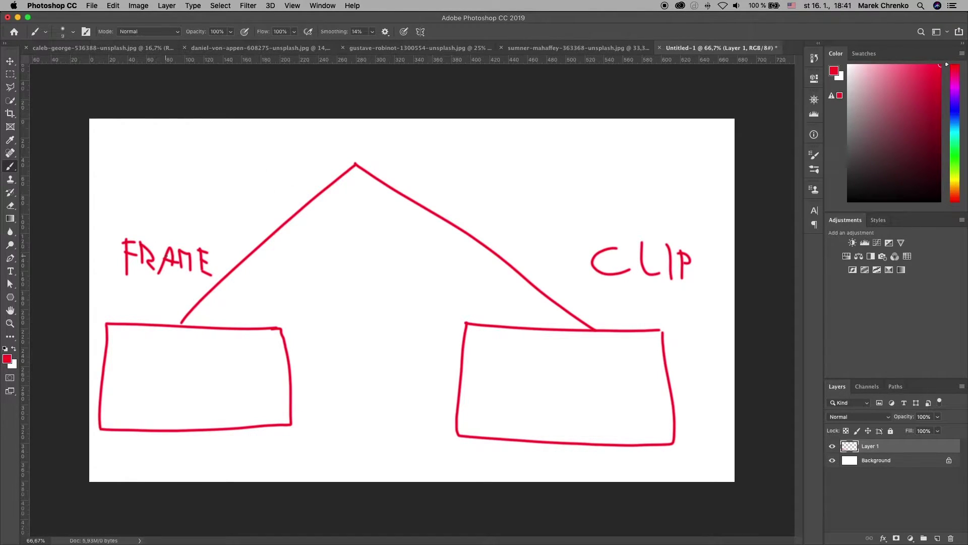
left_click_drag(195, 330, 198, 433)
mouse_move(128, 369)
left_mouse_down()
mouse_move(143, 345)
mouse_move(144, 403)
left_mouse_up()
mouse_move(228, 366)
left_mouse_down()
mouse_move(228, 401)
mouse_move(282, 402)
left_mouse_up()
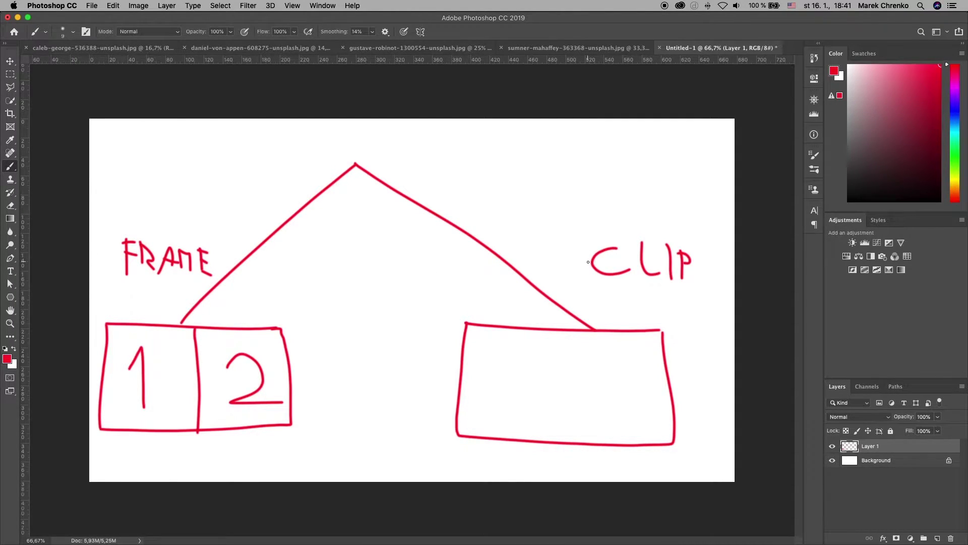
left_click(109, 48)
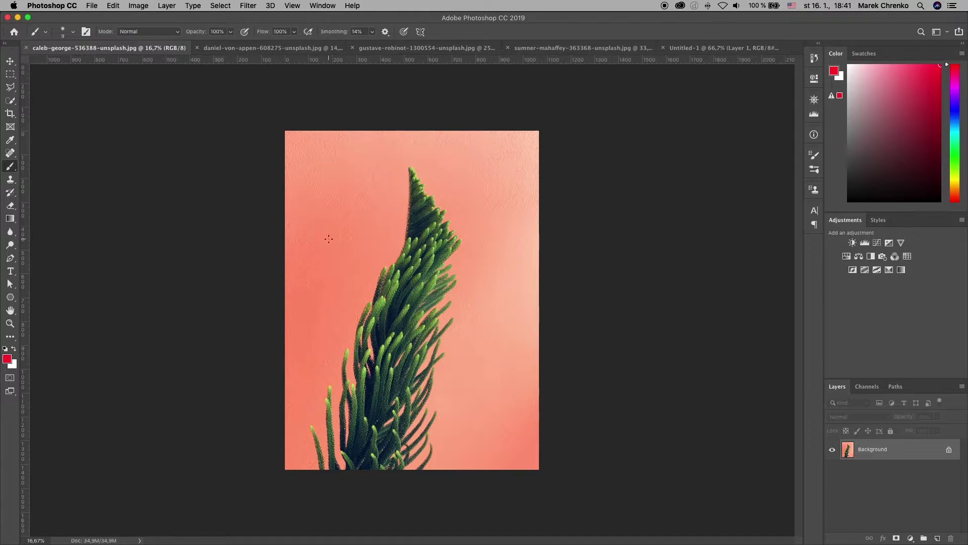
Step: Return to the red wall photo and activate the Frame tool, previewing its elliptical option
key("v")
left_click(267, 48)
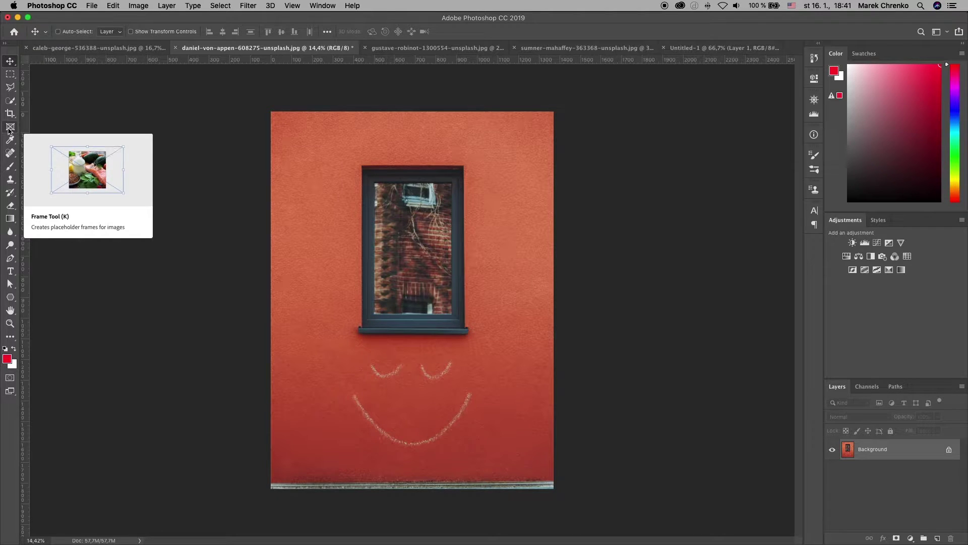
left_click(10, 129)
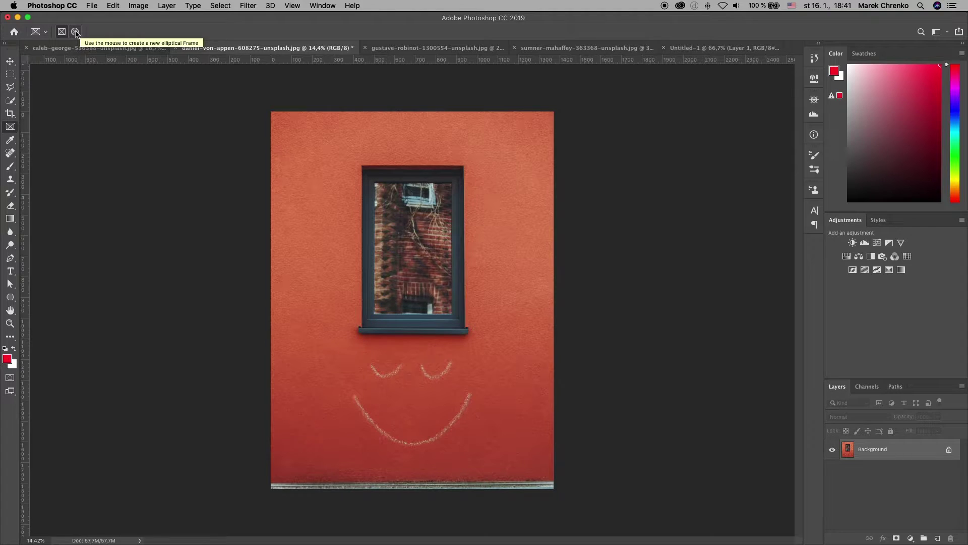
left_click(76, 32)
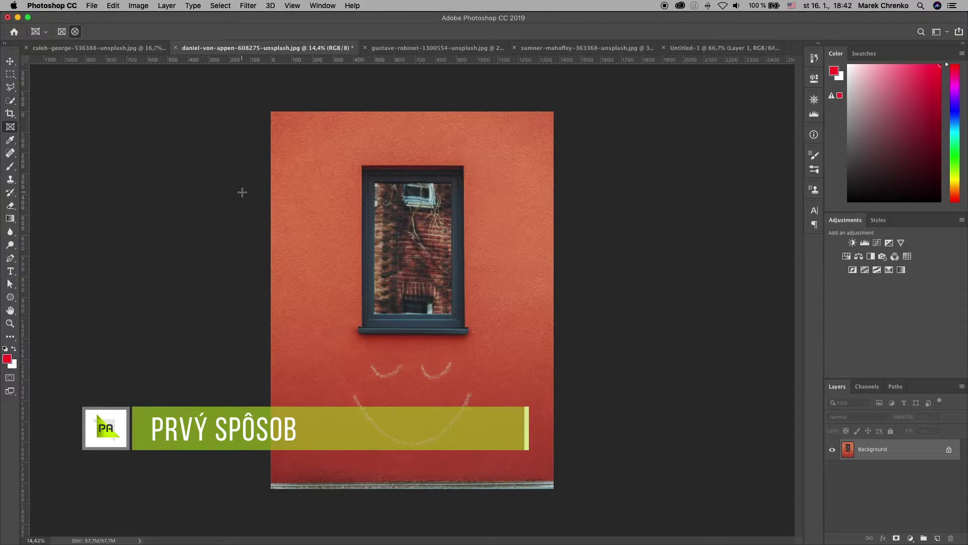
Step: Zoom in and draw a rectangular Frame 1 over the window glass
left_click(62, 31)
scroll(391, 187, "up", 3)
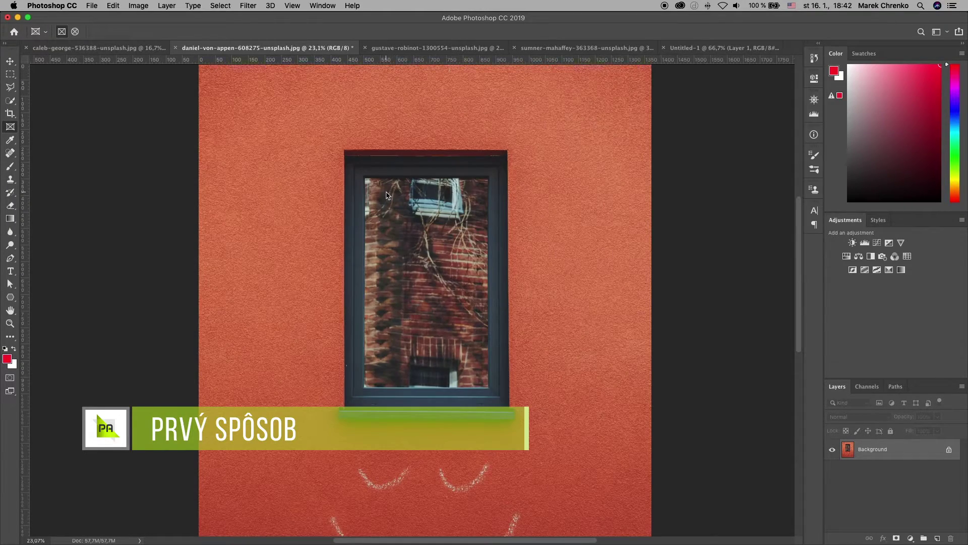
scroll(387, 196, "up", 3)
left_click_drag(355, 173, 550, 503)
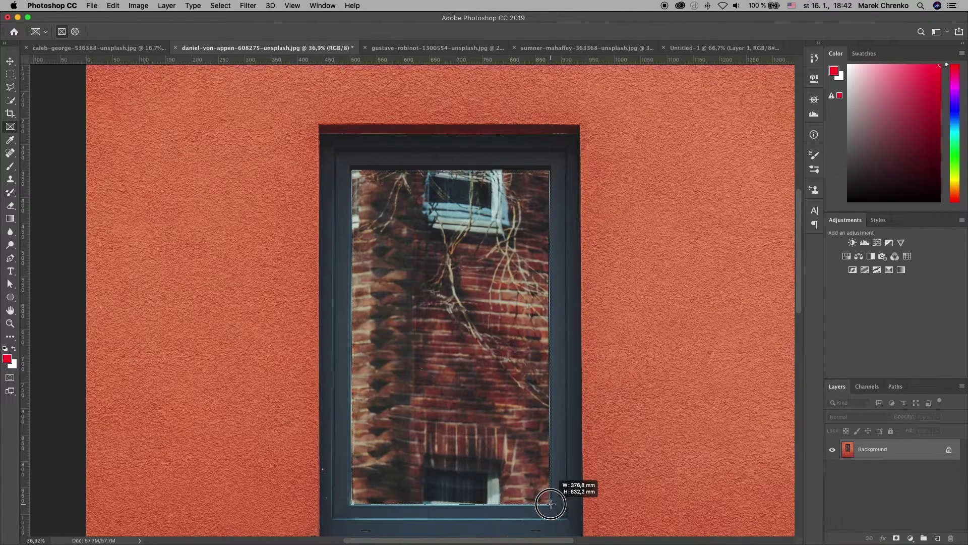
left_click_drag(550, 504, 551, 505)
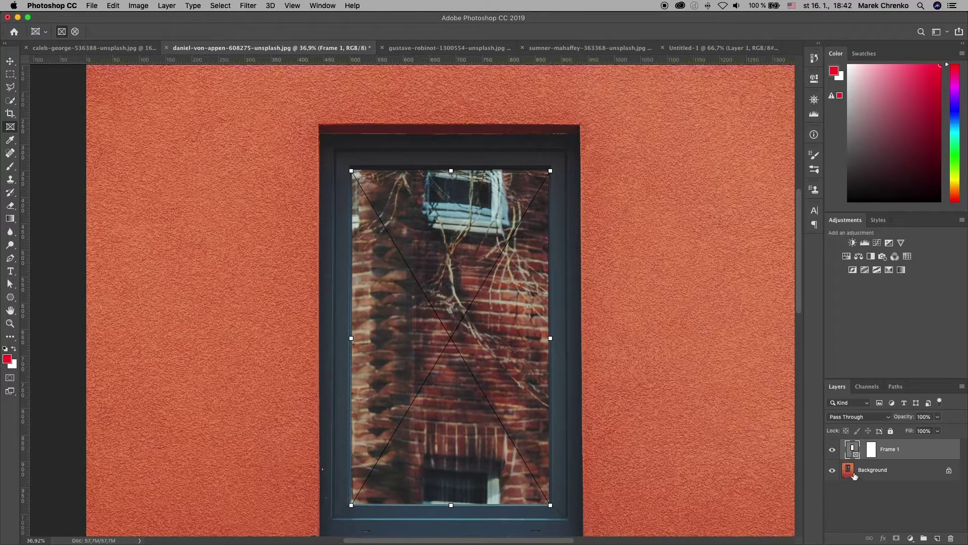
Step: Undo an accidental Background layer mask and reselect the Frame 1 layer
left_click(884, 472)
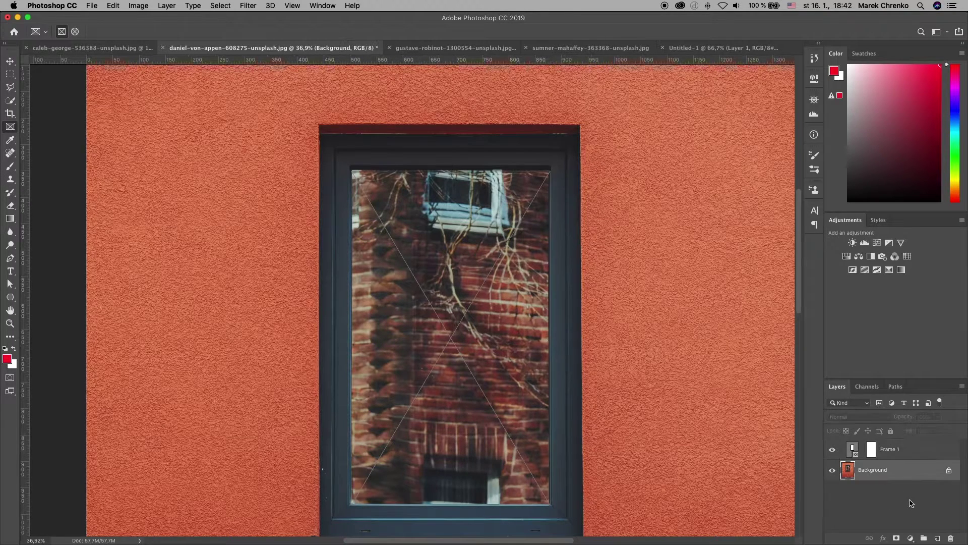
left_click(897, 538)
key("super+z")
left_click(897, 454)
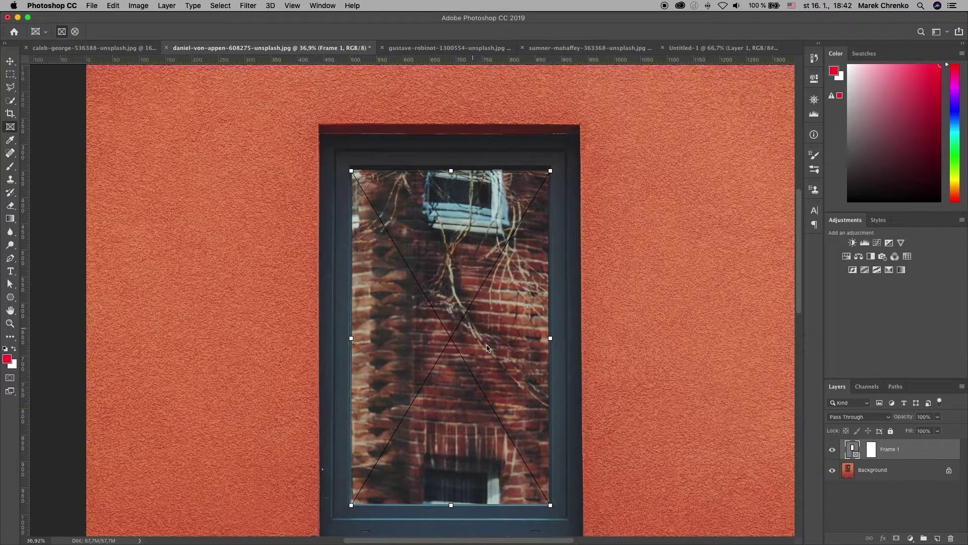
key("v")
left_click(110, 48)
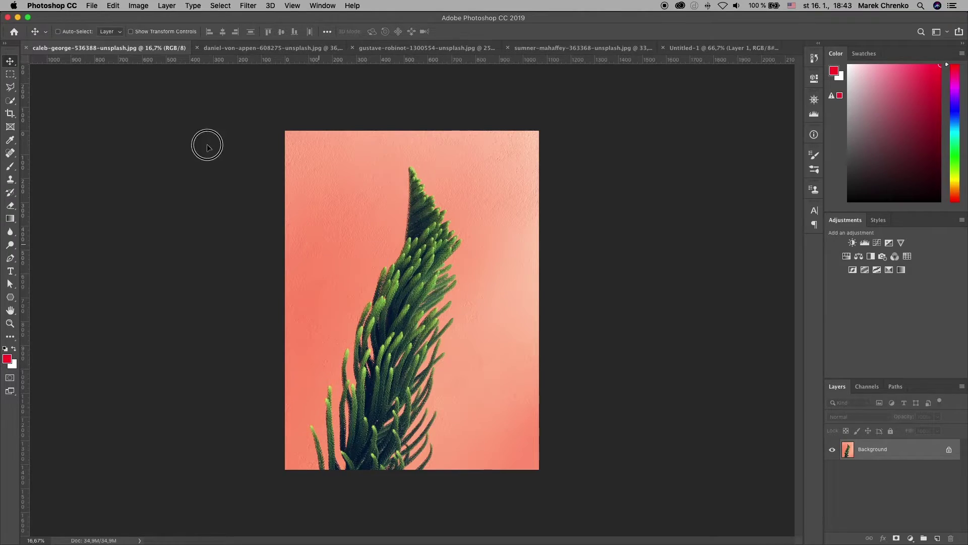
Step: Select all of the plant photo and paste it into the red wall's window frame
left_click(245, 49)
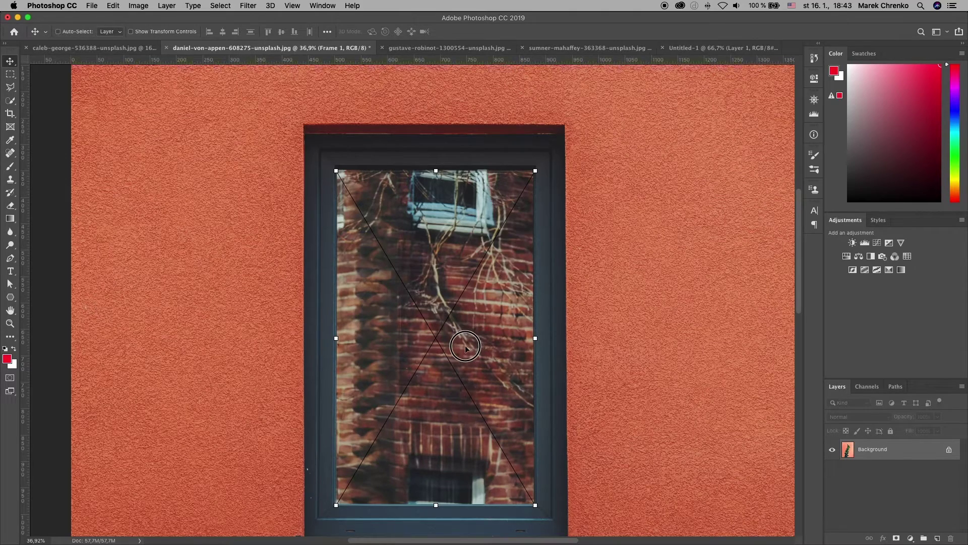
left_click_drag(464, 343, 466, 345)
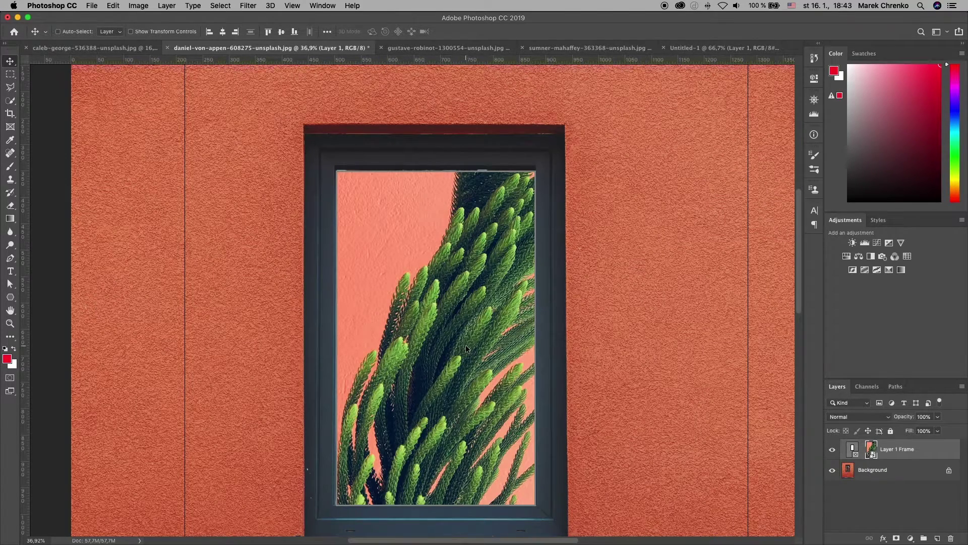
left_click(96, 48)
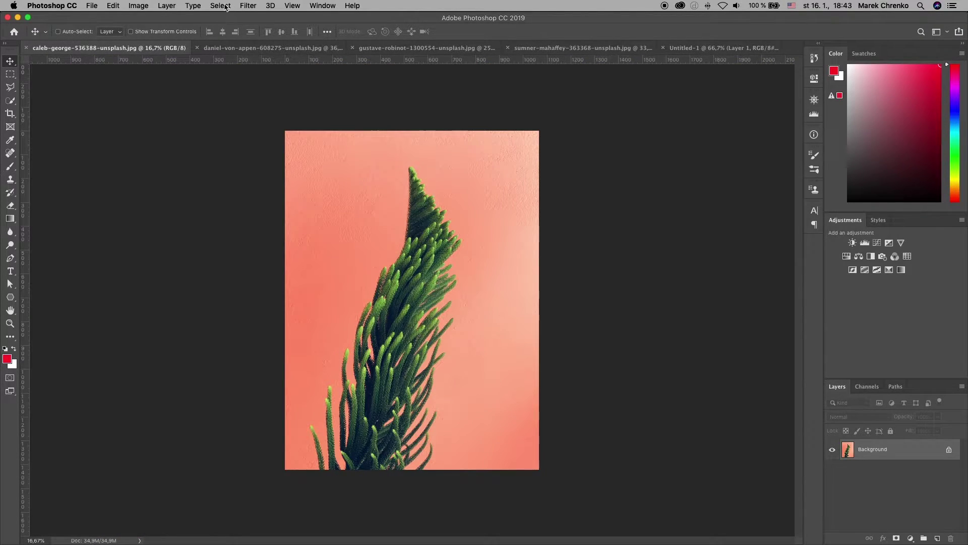
left_click(221, 5)
left_click(233, 17)
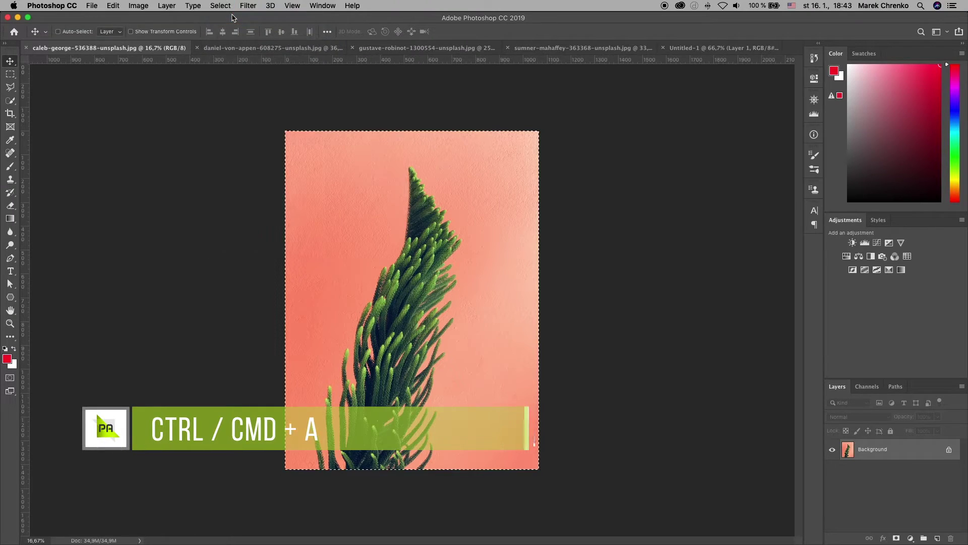
left_click(255, 48)
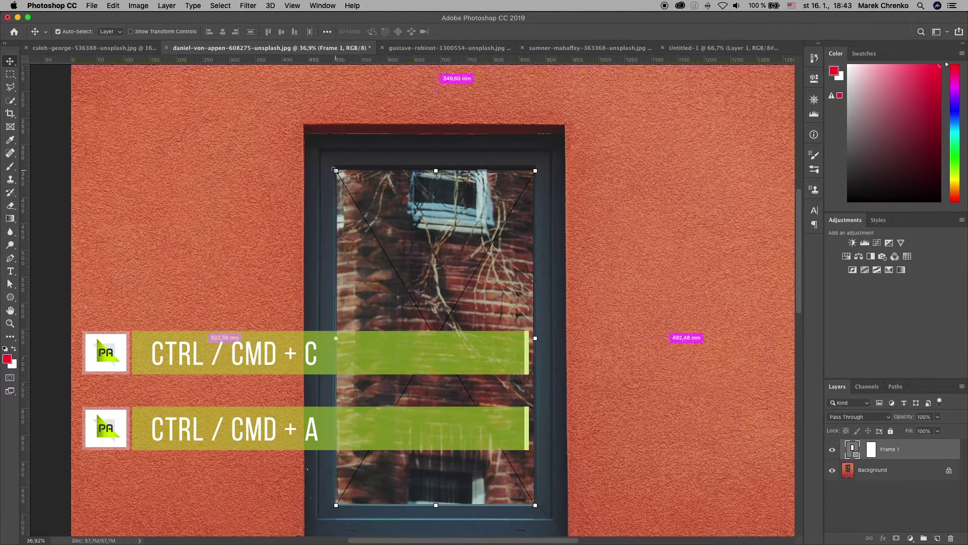
key("ctrl+v")
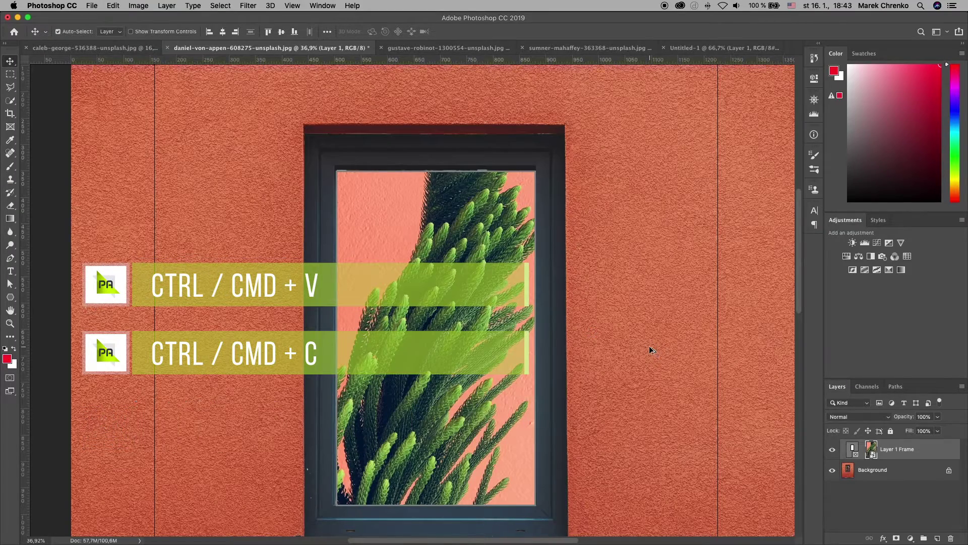
scroll(651, 349, "down", 3)
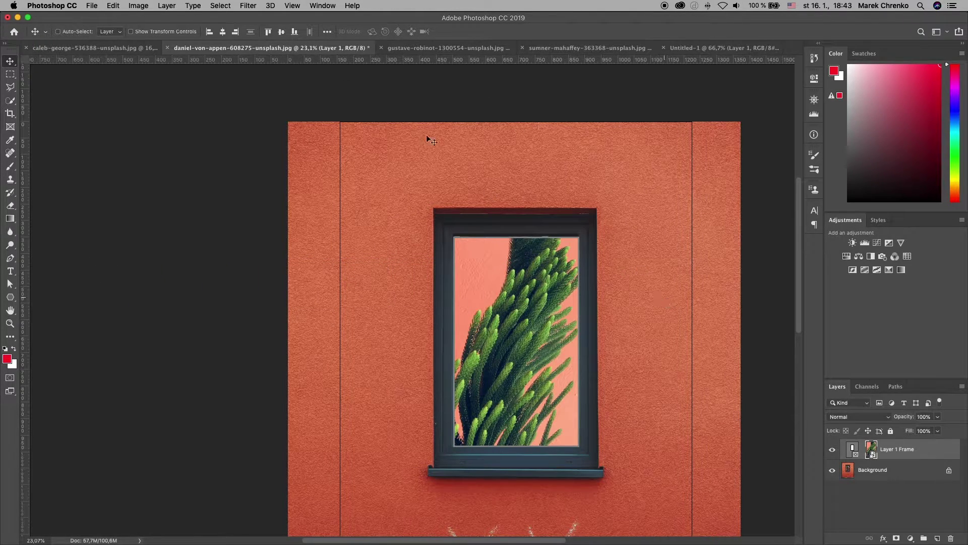
left_click(434, 47)
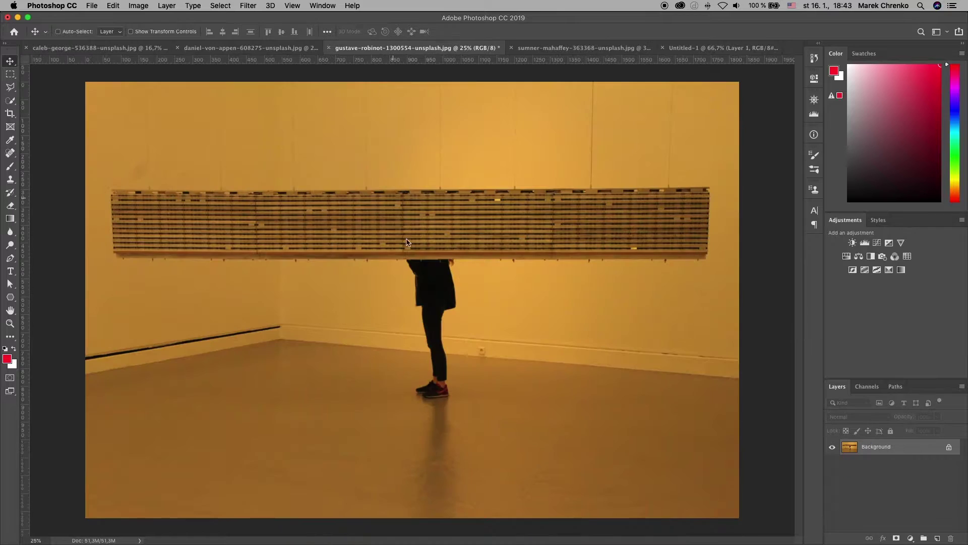
Step: Paste the orange gallery photo as a new layer and drag it into the window frame
left_click(251, 48)
key("ctrl+v")
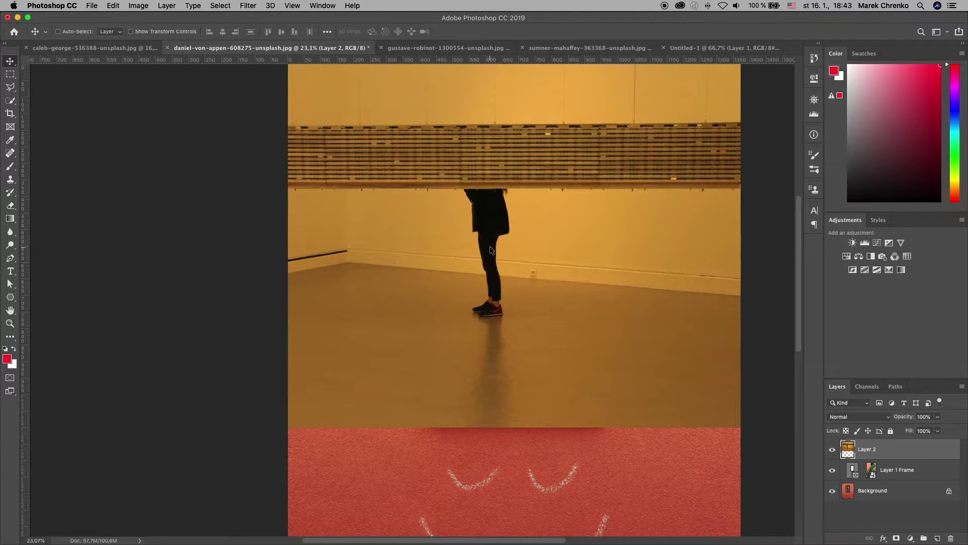
scroll(519, 263, "down", 2, "alt")
left_click_drag(492, 255, 492, 284)
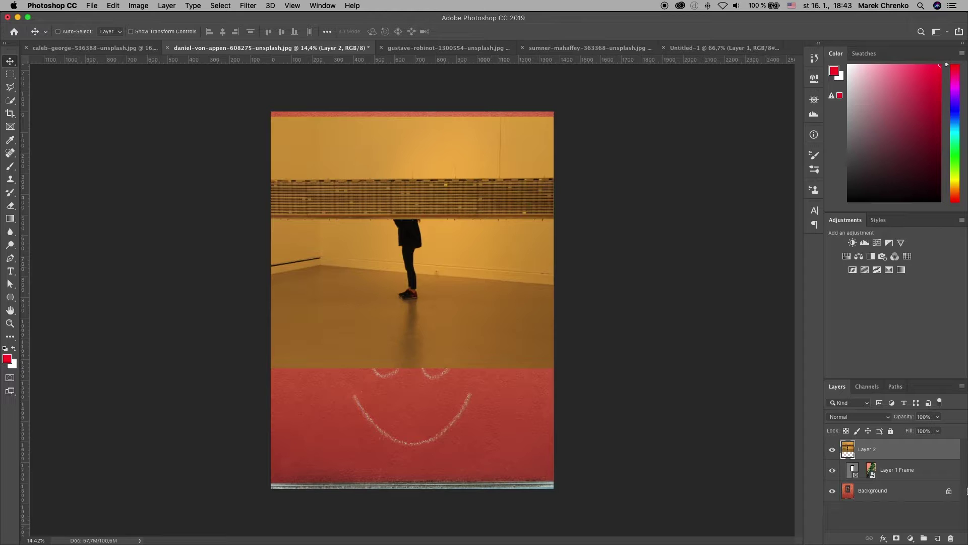
left_click(875, 473)
left_click(872, 456)
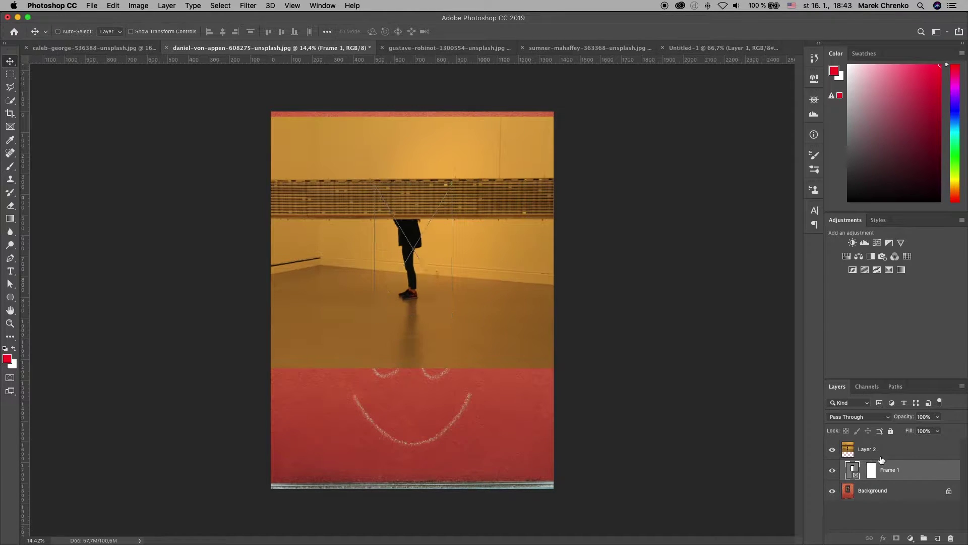
left_click_drag(868, 454, 876, 474)
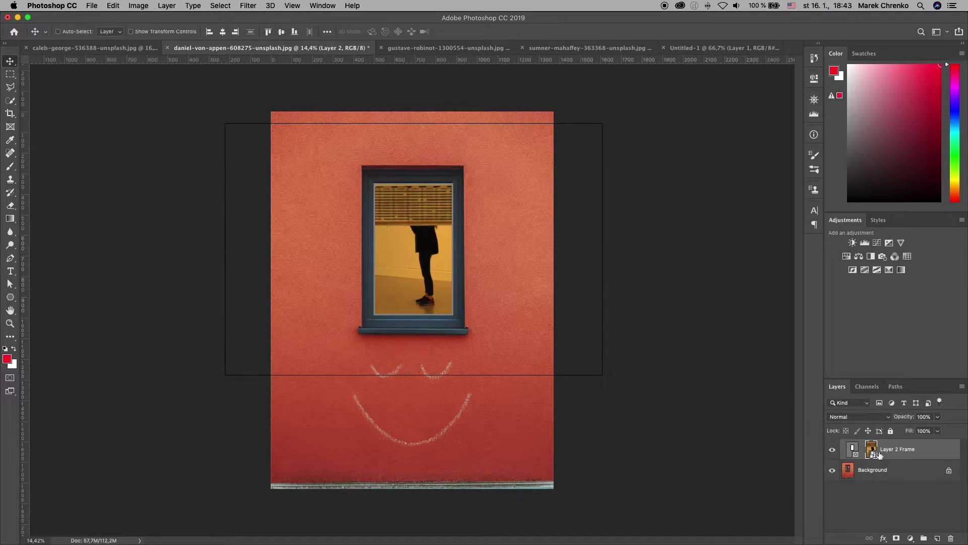
Step: Undo twice to remove the gallery photo, leaving the plant in the frame
key("super+z")
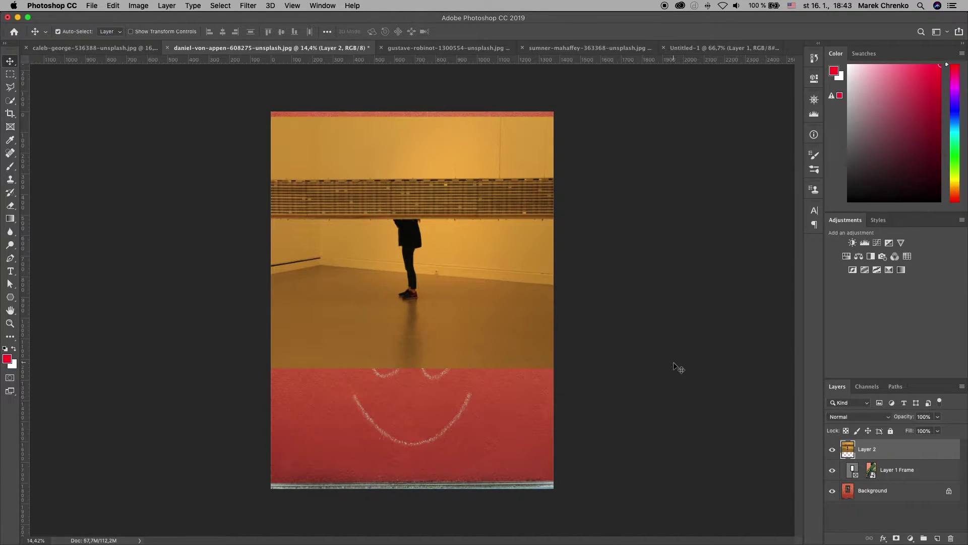
key("super+z")
key("super+z")
scroll(442, 270, "up", 3)
key("super")
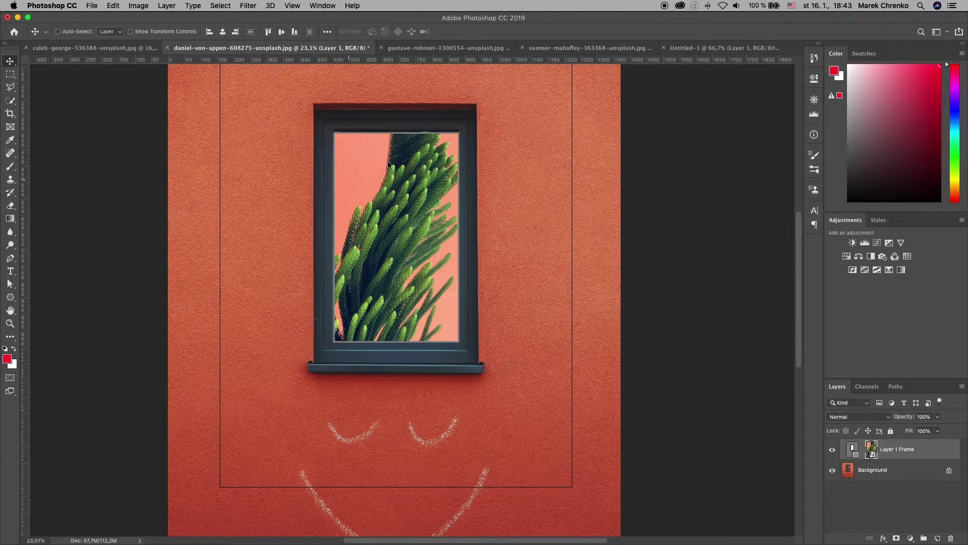
Step: Free Transform the plant frame, scaling and moving it to fit the window opening
left_click(113, 5)
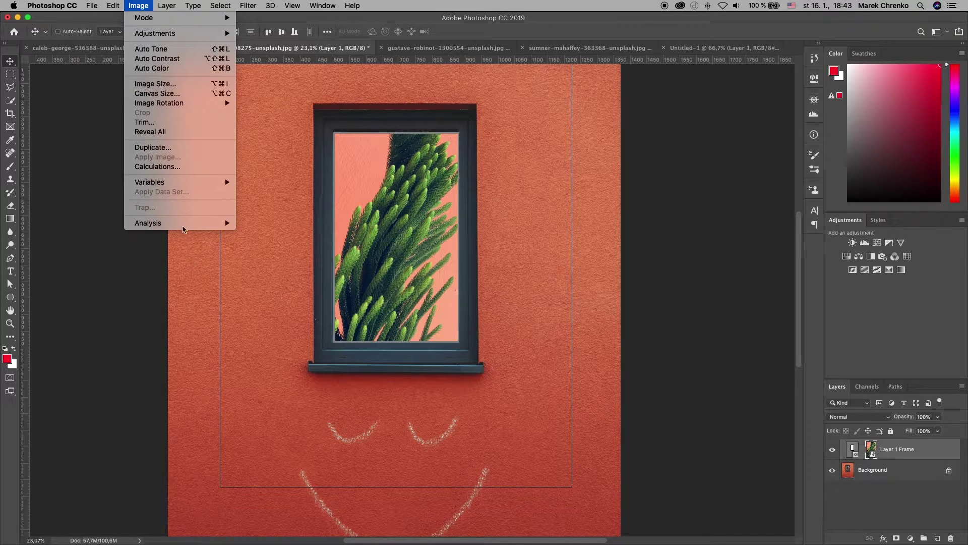
left_click(147, 230)
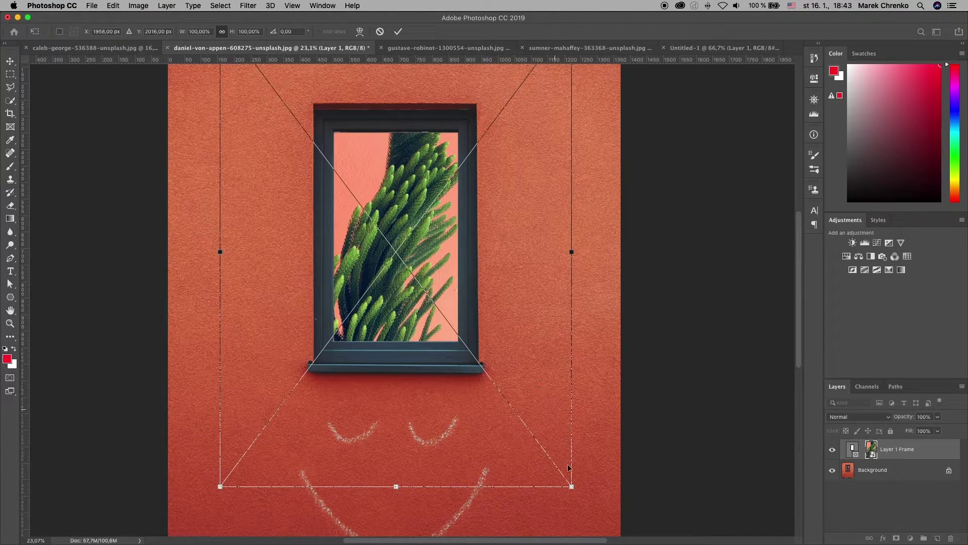
left_click_drag(572, 487, 486, 373)
left_click_drag(402, 298, 440, 334)
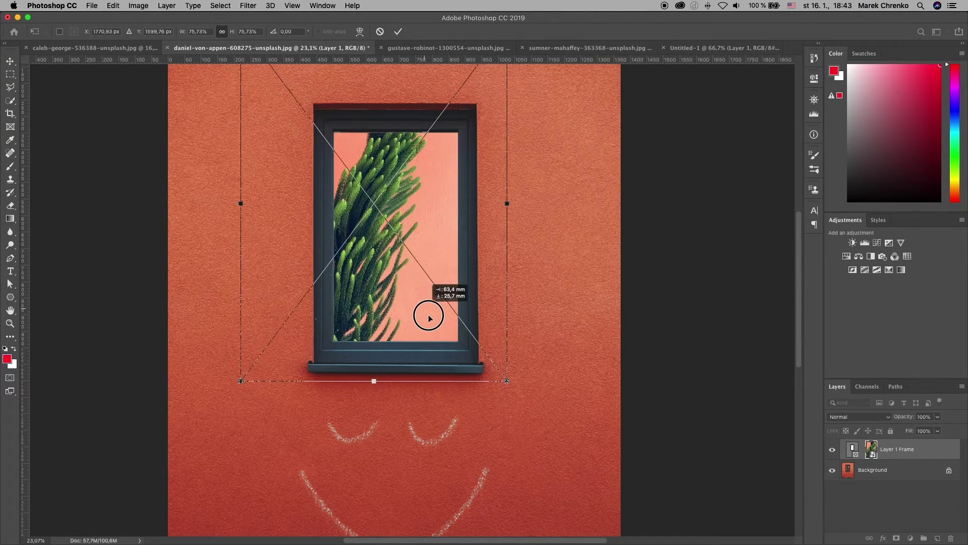
scroll(441, 283, "down", 3)
left_click_drag(324, 131, 352, 166)
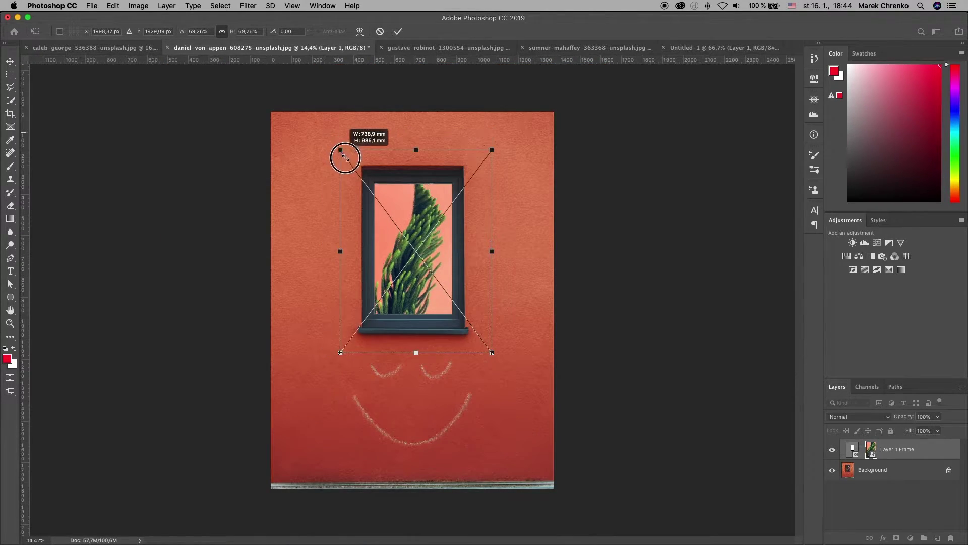
left_click_drag(492, 352, 471, 326)
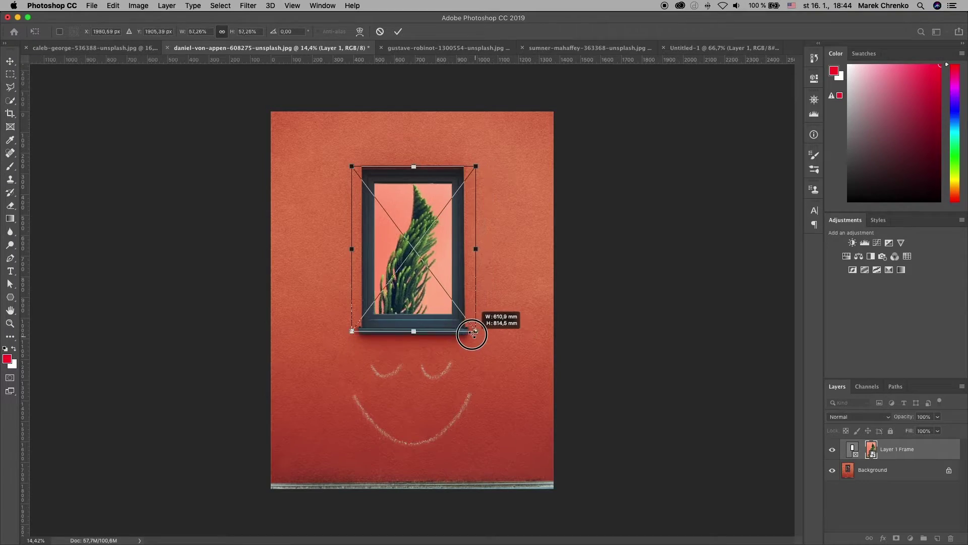
key("Return")
Step: Reposition the plant image inside the resized frame and inspect the result
scroll(452, 313, "up", 5)
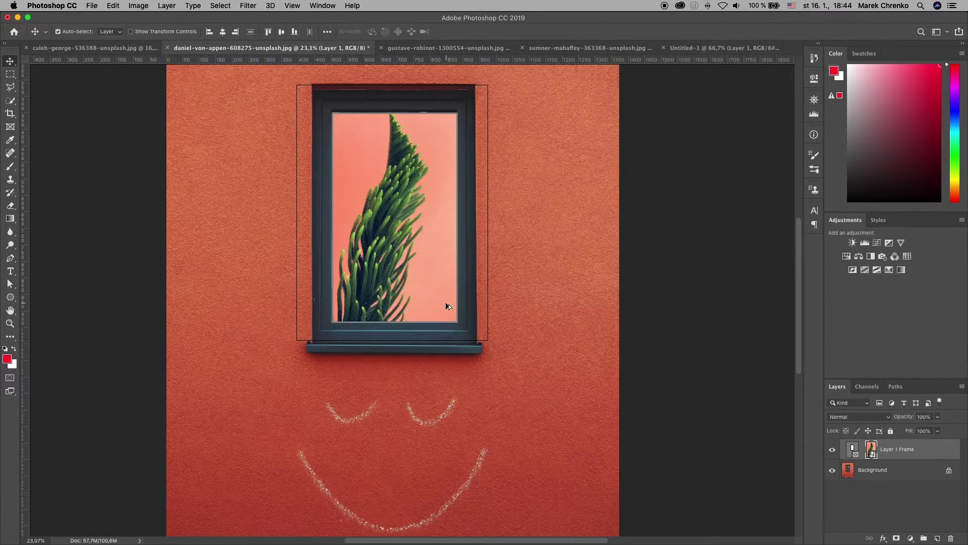
left_click_drag(431, 260, 401, 252)
scroll(402, 254, "down", 3)
scroll(402, 256, "down", 3)
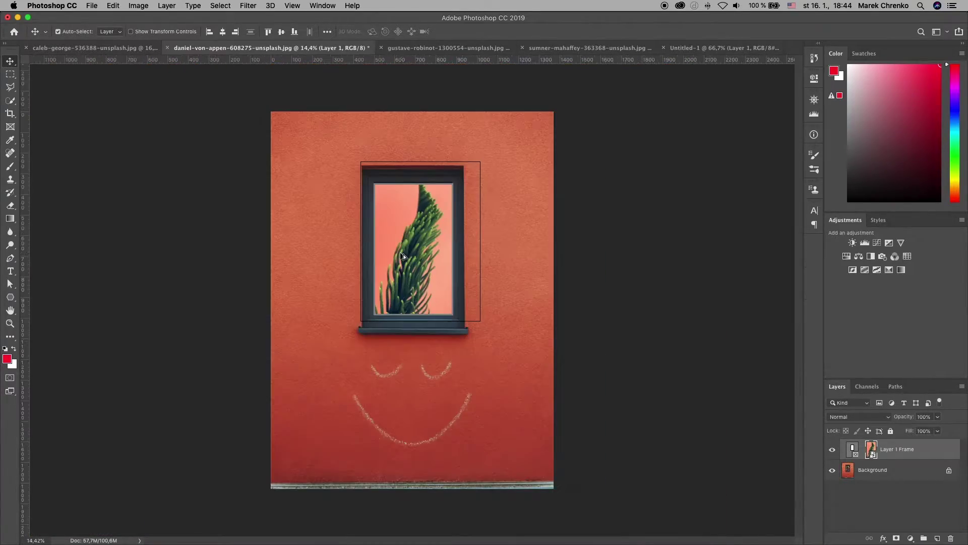
scroll(404, 252, "up", 3)
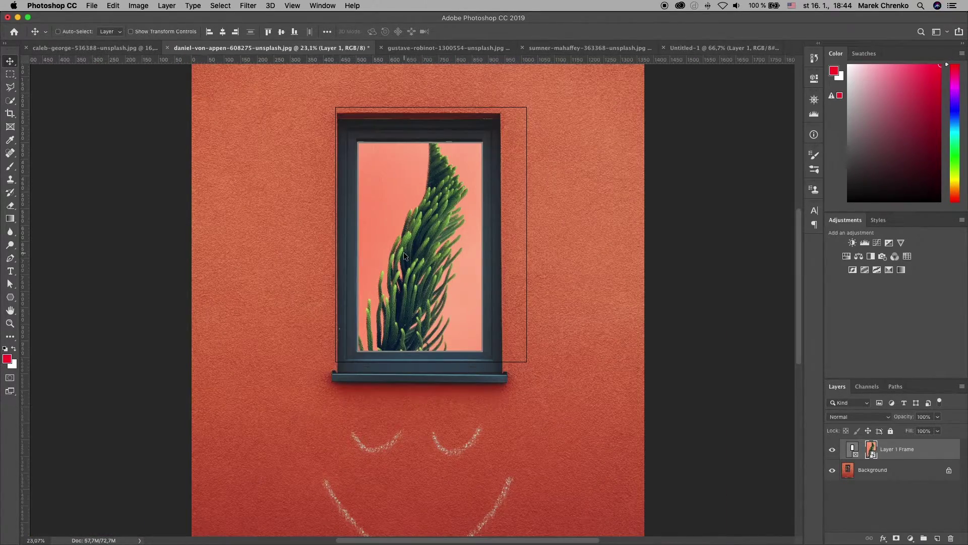
scroll(458, 334, "up", 3)
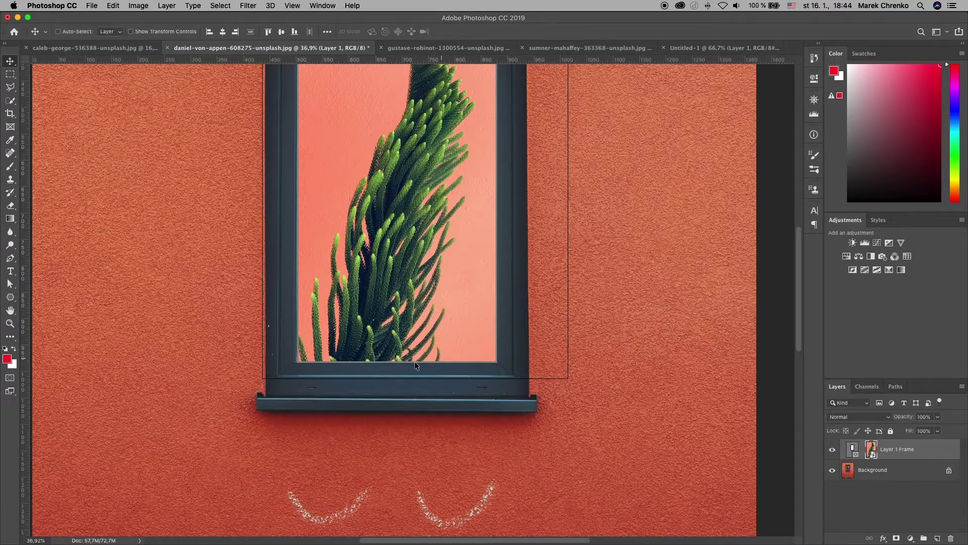
scroll(414, 361, "up", 2)
scroll(242, 272, "down", 2)
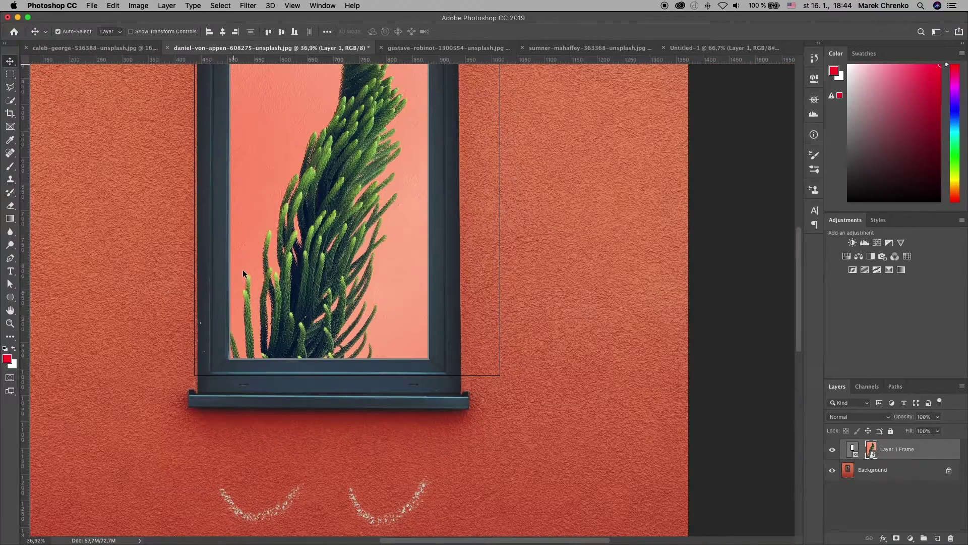
scroll(241, 269, "up", 2)
scroll(241, 269, "up", 3)
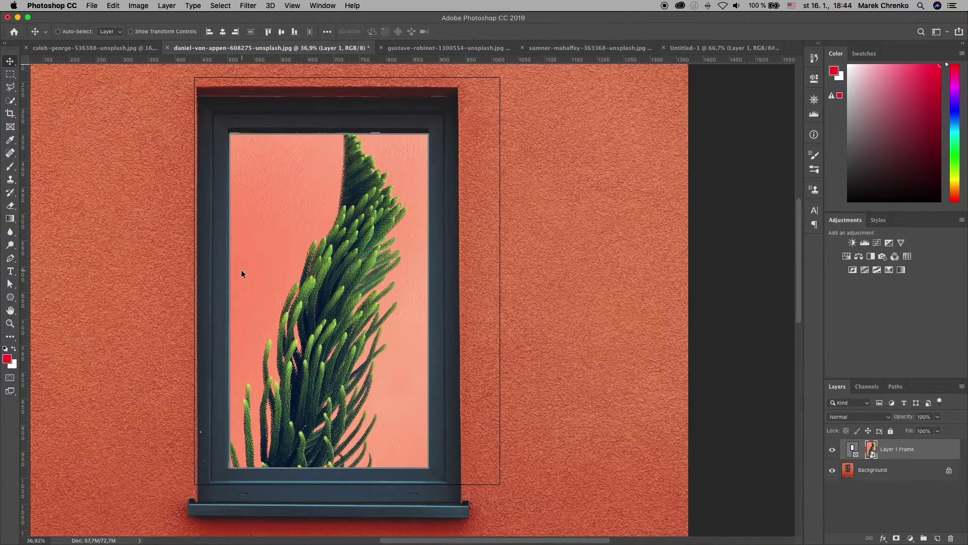
scroll(345, 275, "down", 2)
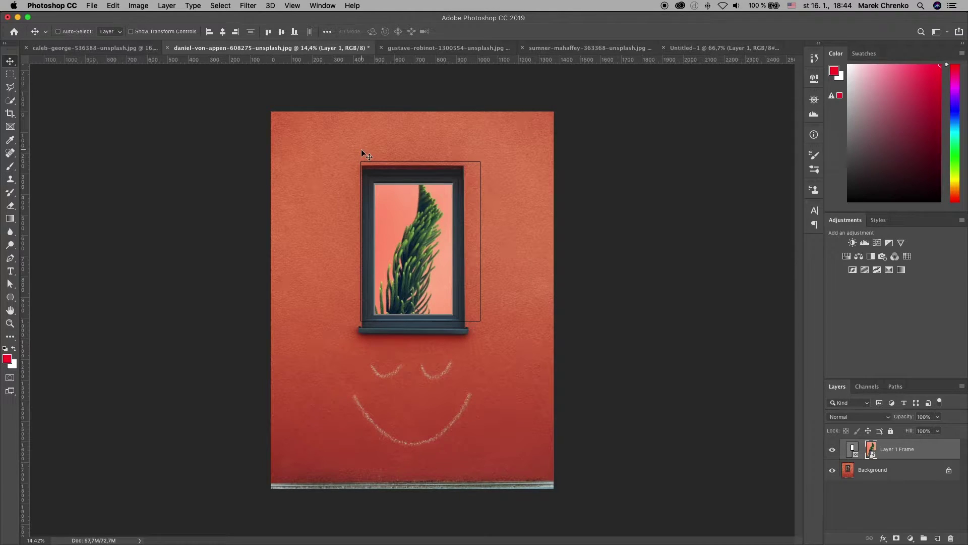
Step: Draw a red five-sided Polygon 1 shape, about 246 mm wide, at the wall's upper left
left_click(10, 297)
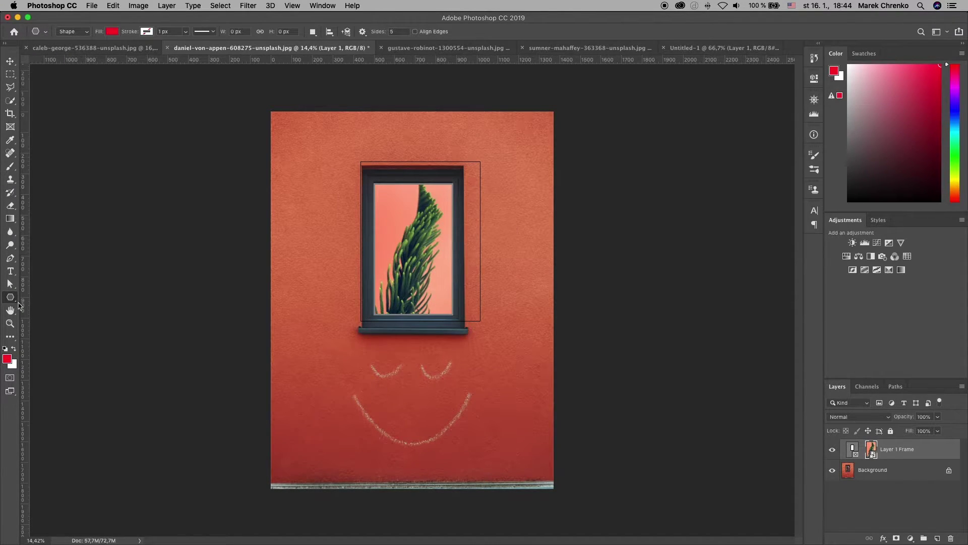
left_click_drag(12, 299, 62, 326)
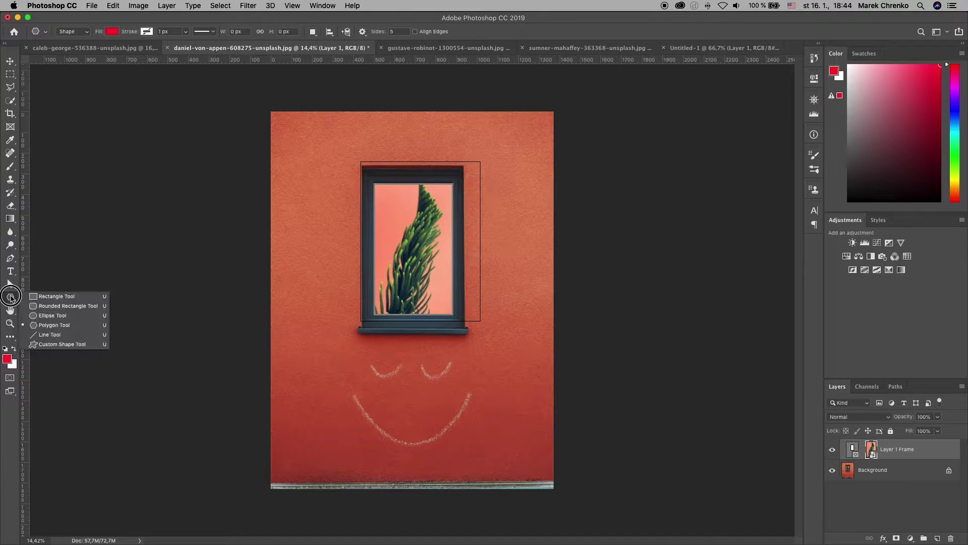
left_click(61, 327)
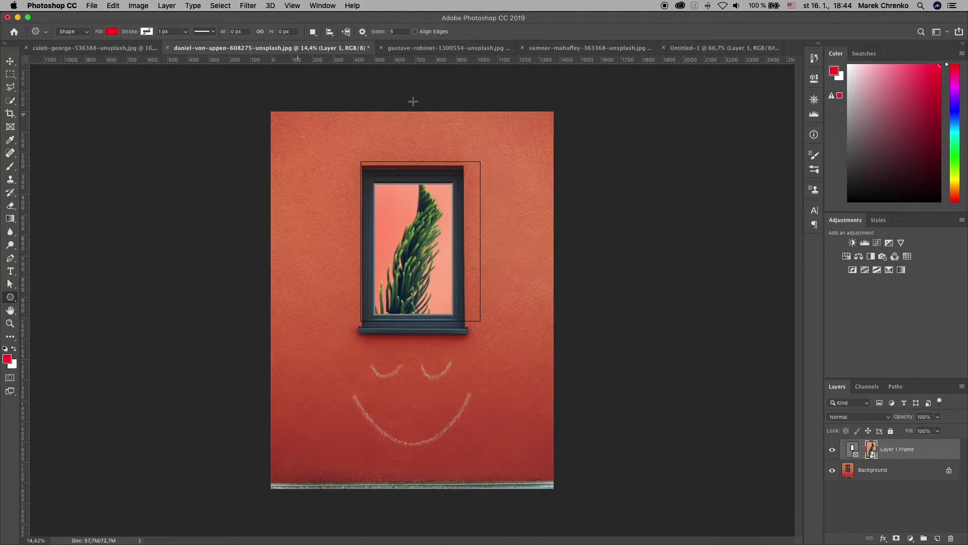
left_click_drag(298, 139, 322, 152)
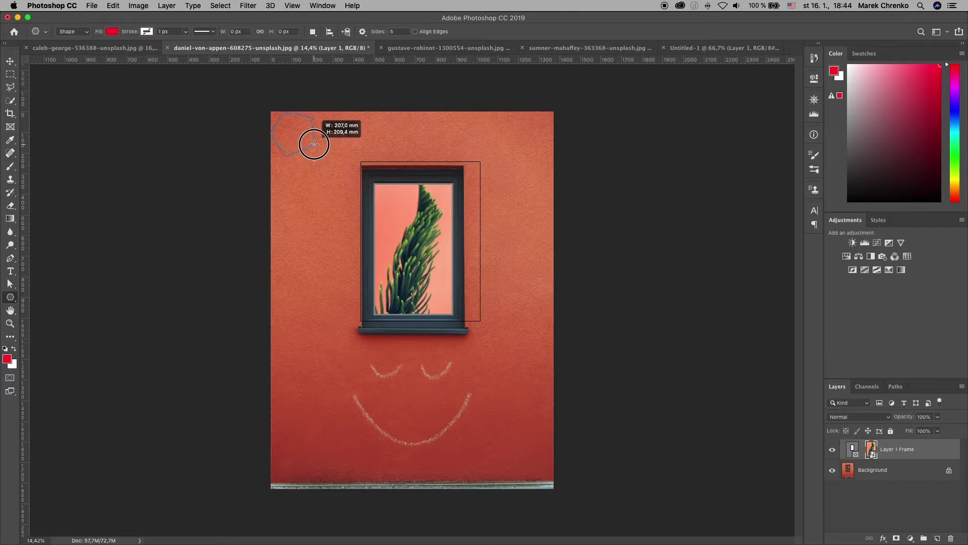
left_click_drag(322, 153, 331, 163)
key("space")
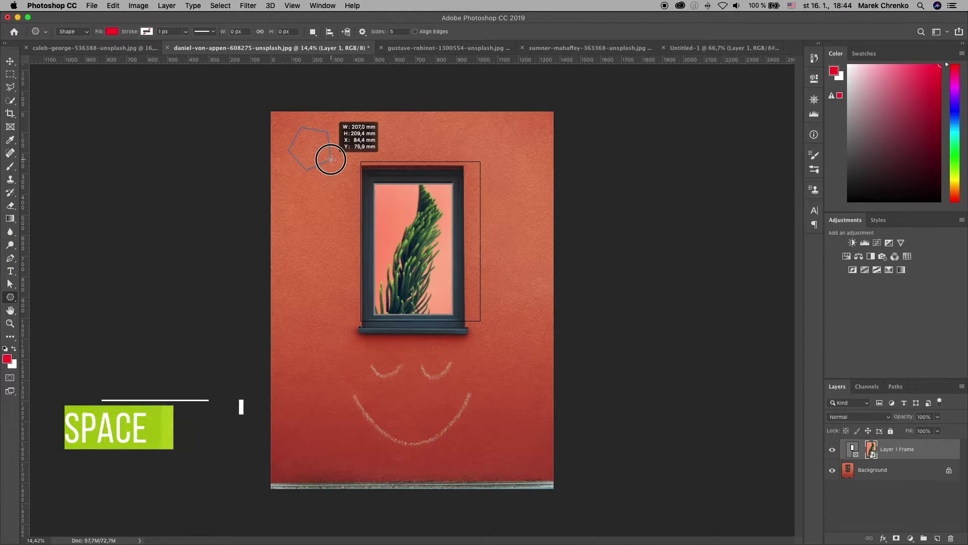
left_click_drag(332, 163, 336, 167)
scroll(314, 144, "up", 5)
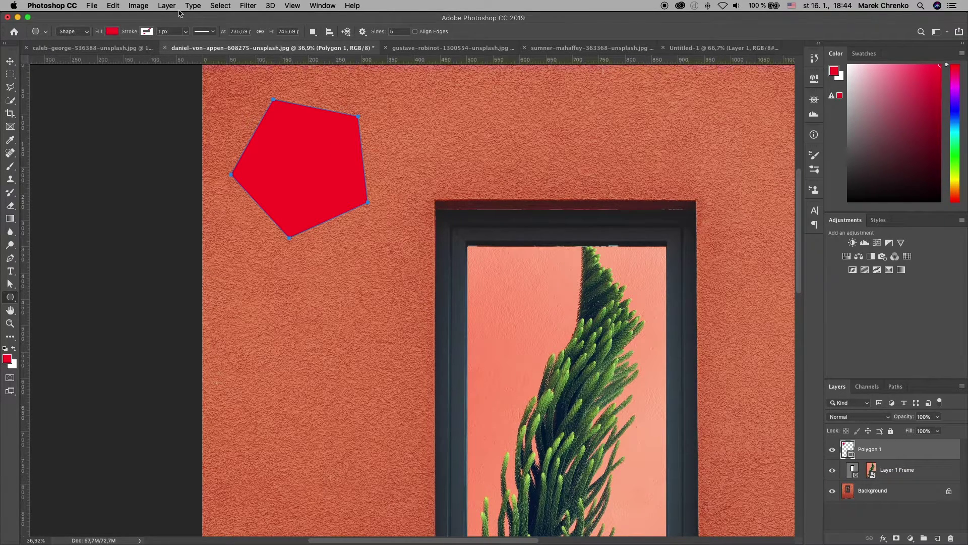
Step: Convert the Polygon 1 pentagon into an empty frame via the layer's Convert to Frame option
left_click(174, 7)
mouse_move(197, 17)
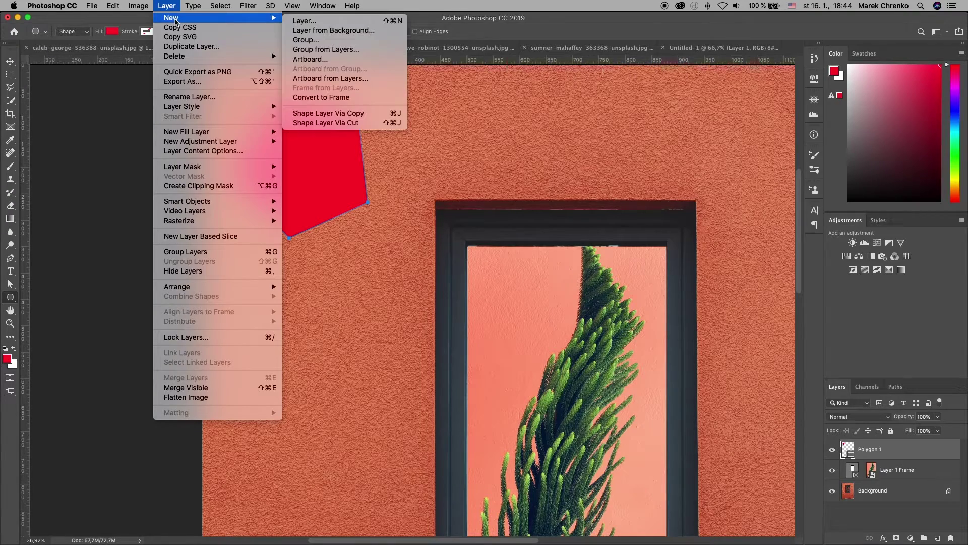
left_click(339, 103)
left_click(883, 451)
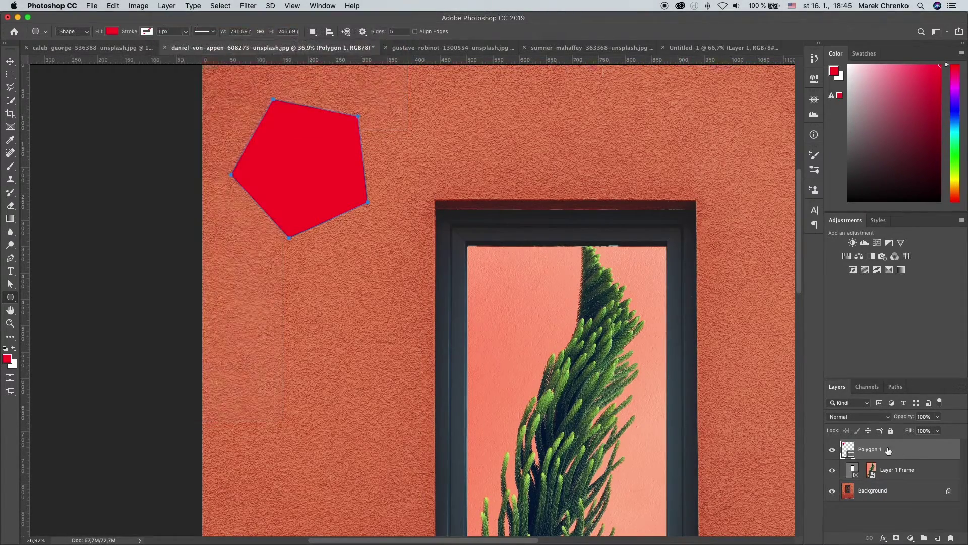
right_click(894, 451)
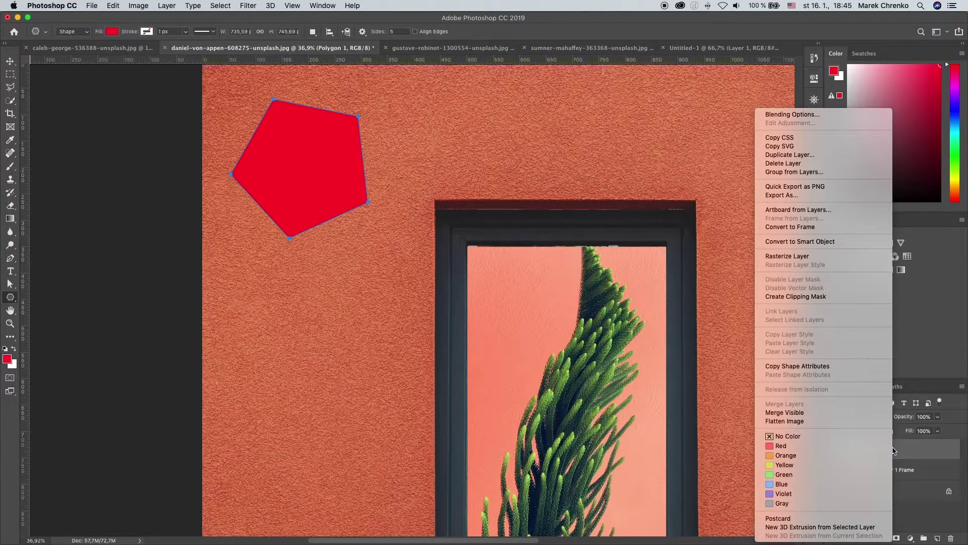
left_click(811, 231)
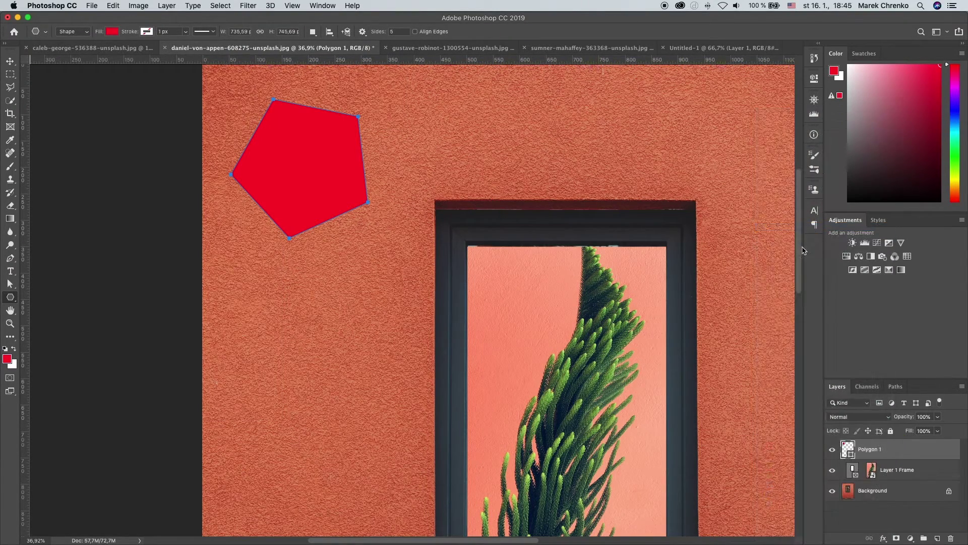
left_click_drag(716, 250, 704, 247)
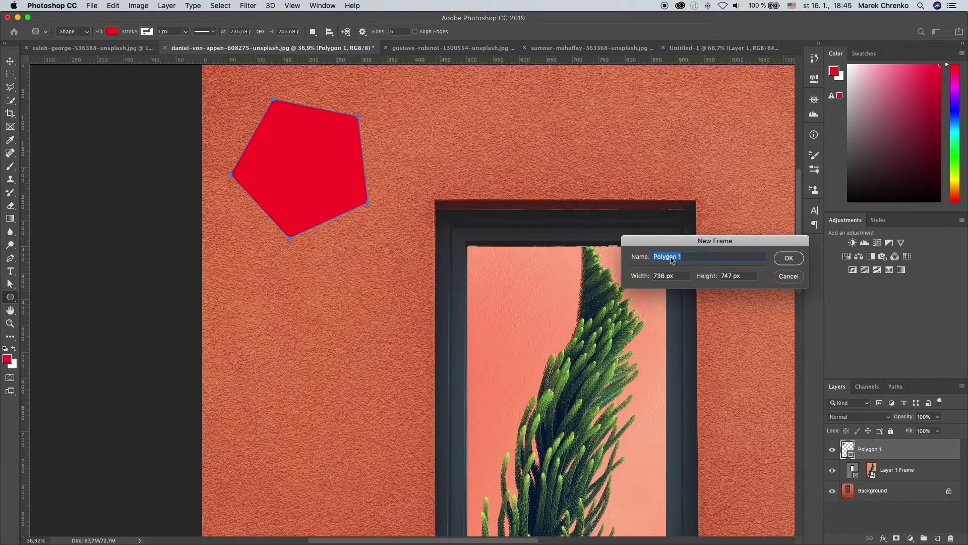
left_click(790, 260)
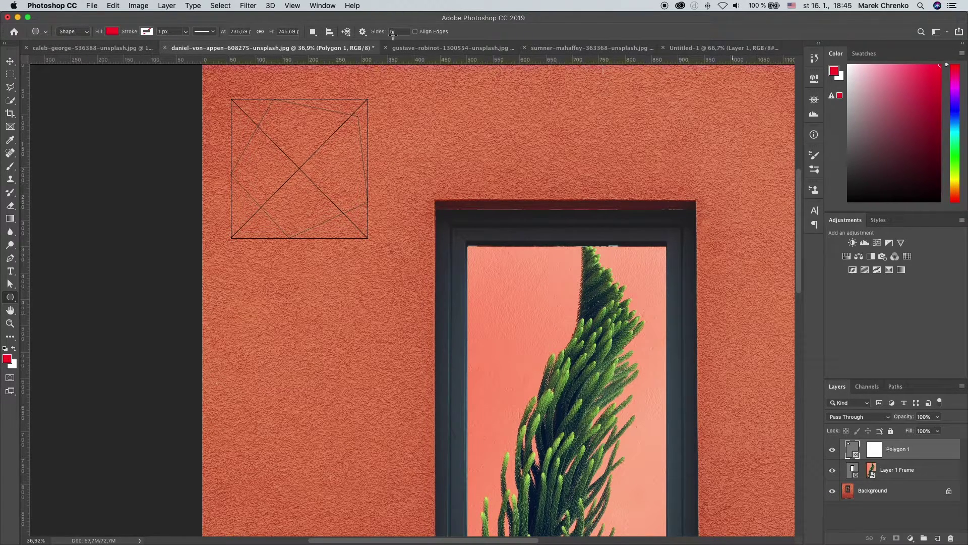
left_click(536, 48)
Step: Drag the sand-dune layer into the pentagon frame and scale it down to about half size
key("v")
left_click_drag(432, 331, 277, 71)
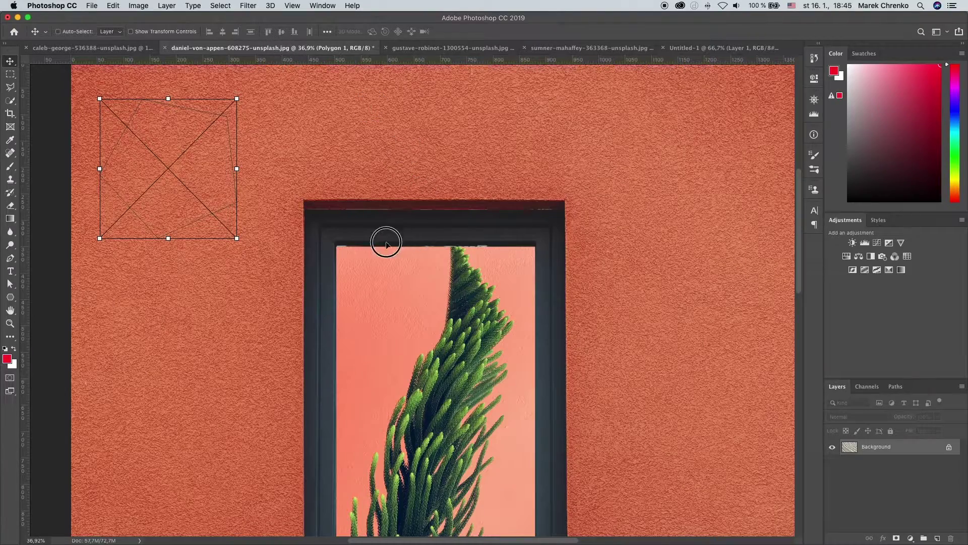
mouse_move(276, 70)
left_mouse_down()
mouse_move(289, 222)
mouse_move(146, 171)
left_mouse_up()
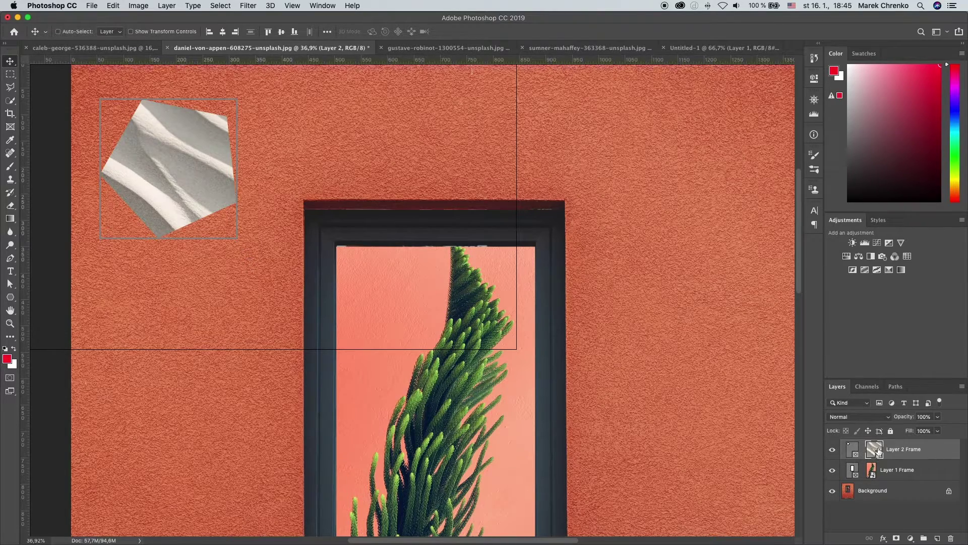
key("ctrl+minus")
key("ctrl+t")
left_click_drag(409, 122, 328, 310)
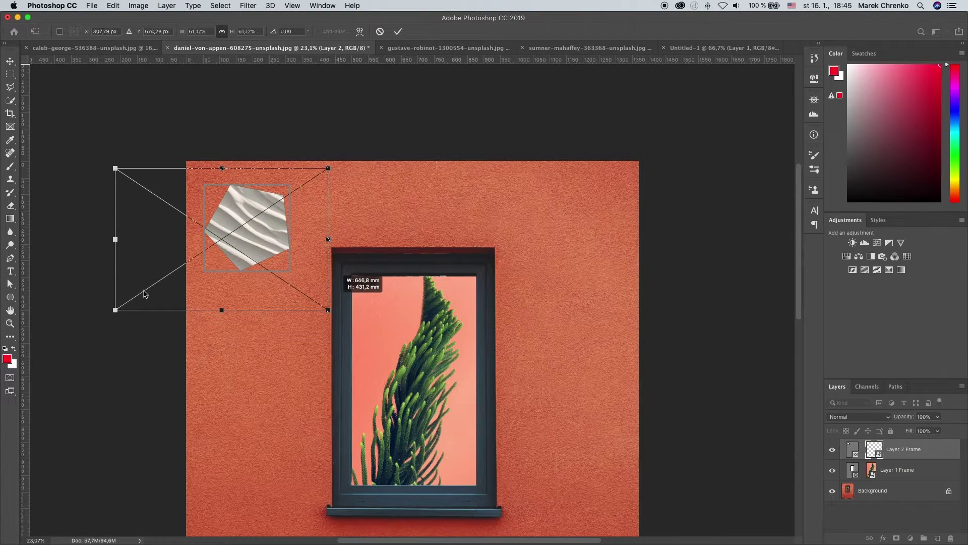
left_click_drag(112, 309, 177, 293)
key("Return")
scroll(258, 262, "up", 5)
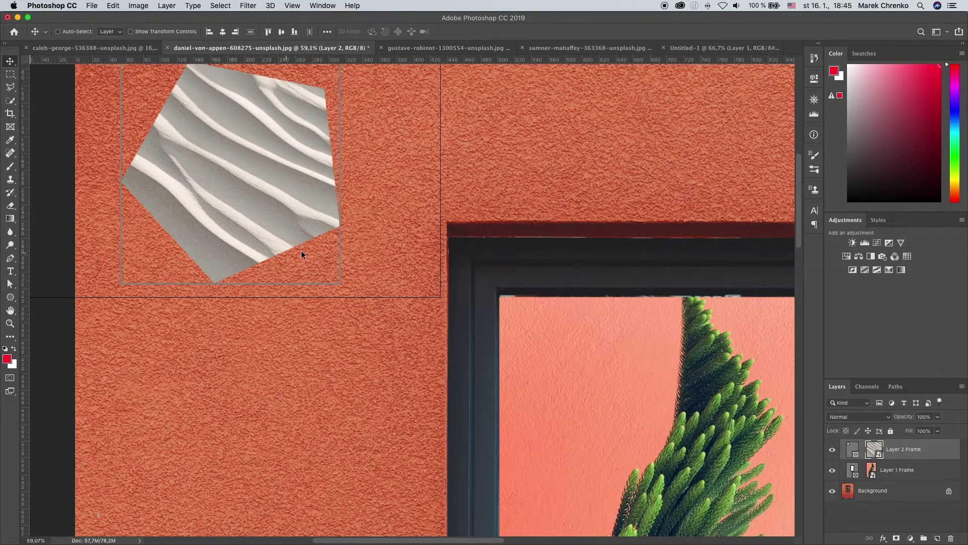
scroll(302, 254, "down", 3)
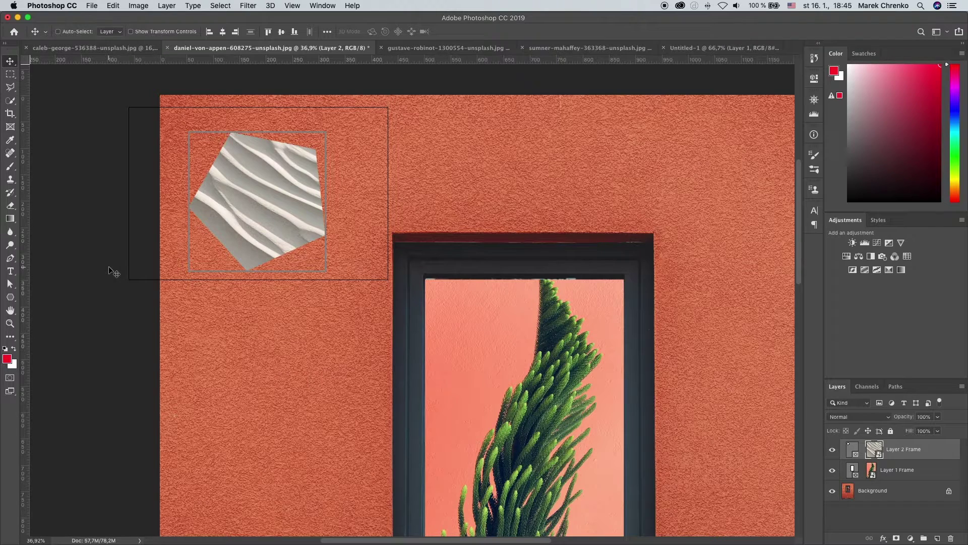
left_click(10, 273)
Step: Type red TEST above the window and enlarge it about four times
left_click(467, 137)
type("TEST")
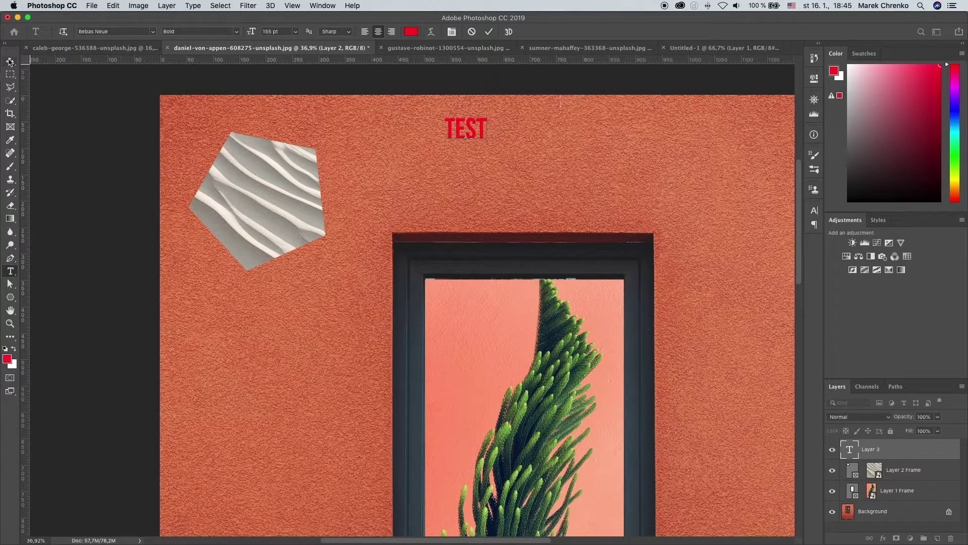
left_click(10, 61)
key("ctrl+t")
left_click_drag(500, 154, 644, 199)
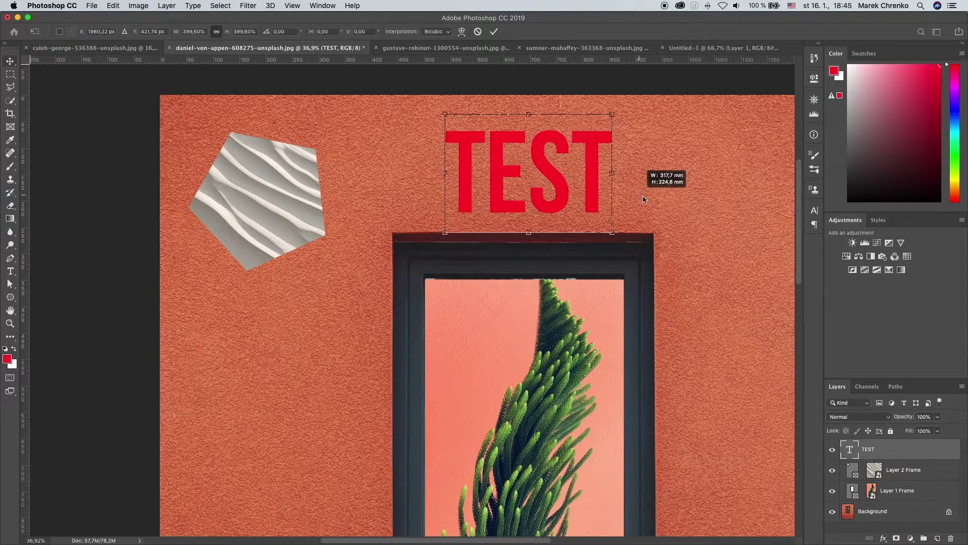
key("Return")
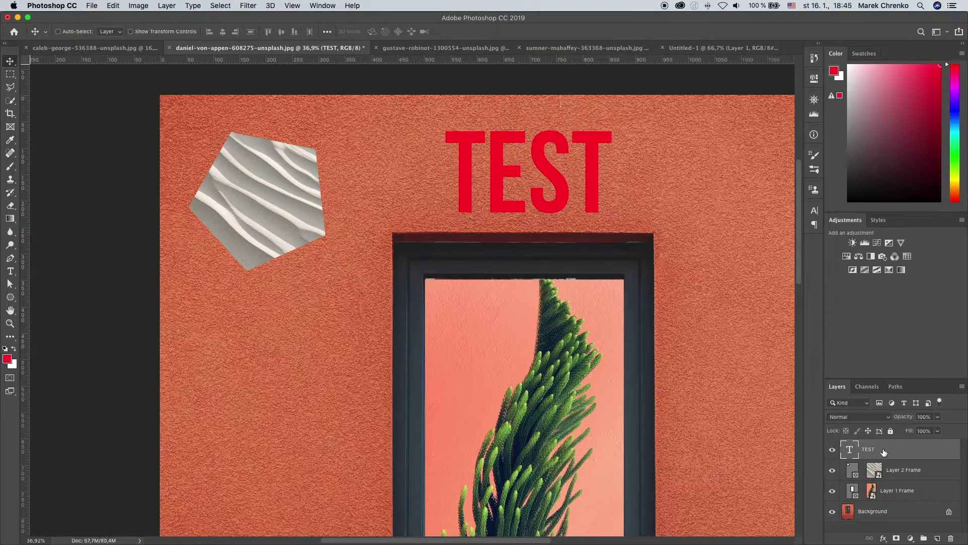
Step: Convert the TEST text layer into a frame named TEST
right_click(884, 452)
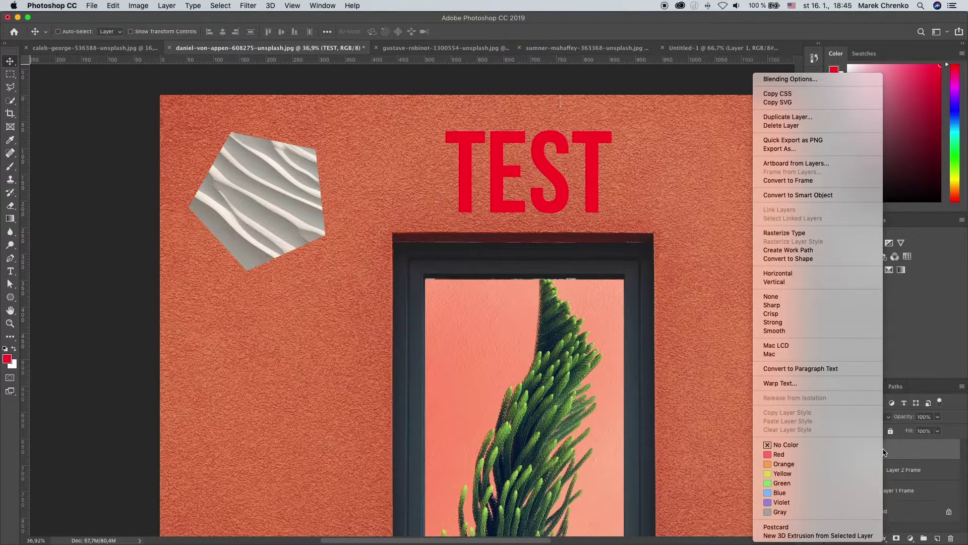
left_click(791, 182)
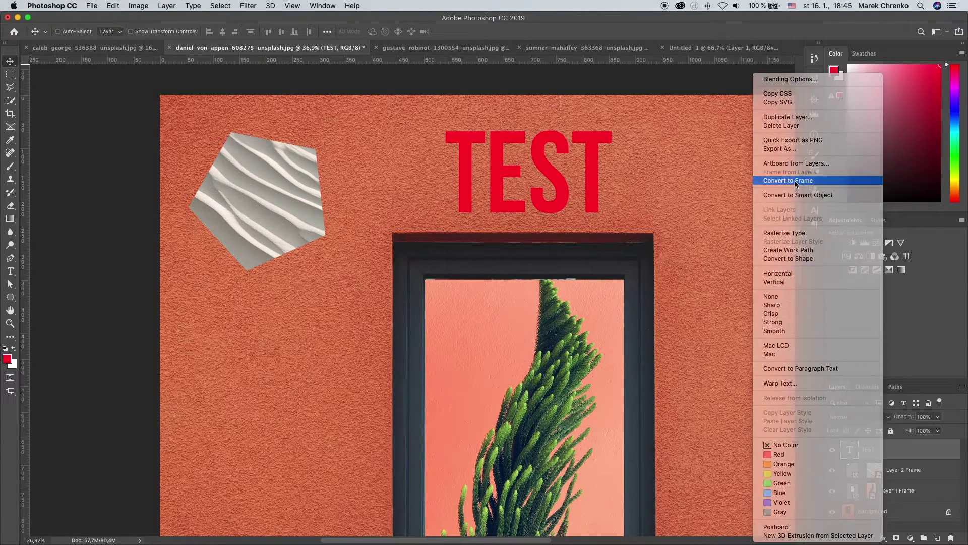
left_click_drag(710, 246, 647, 226)
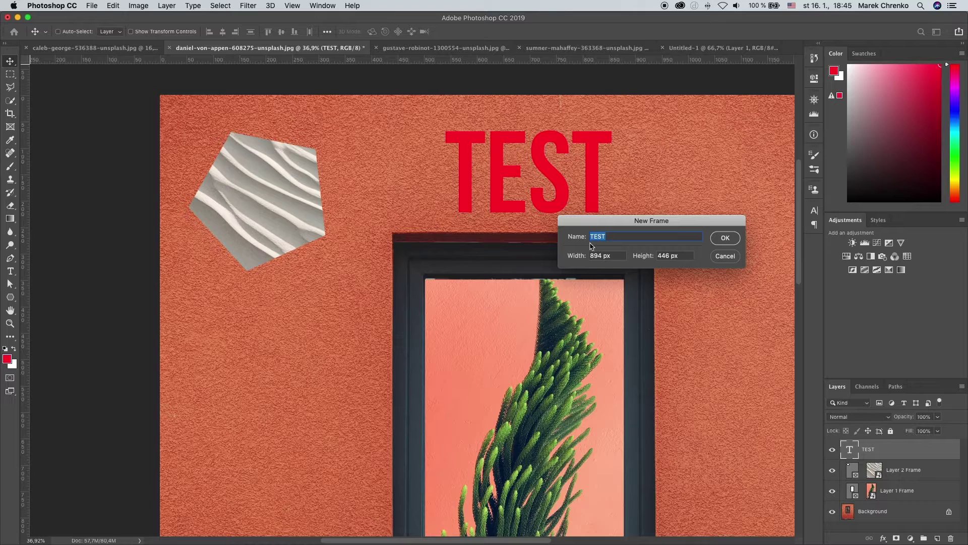
left_click(719, 243)
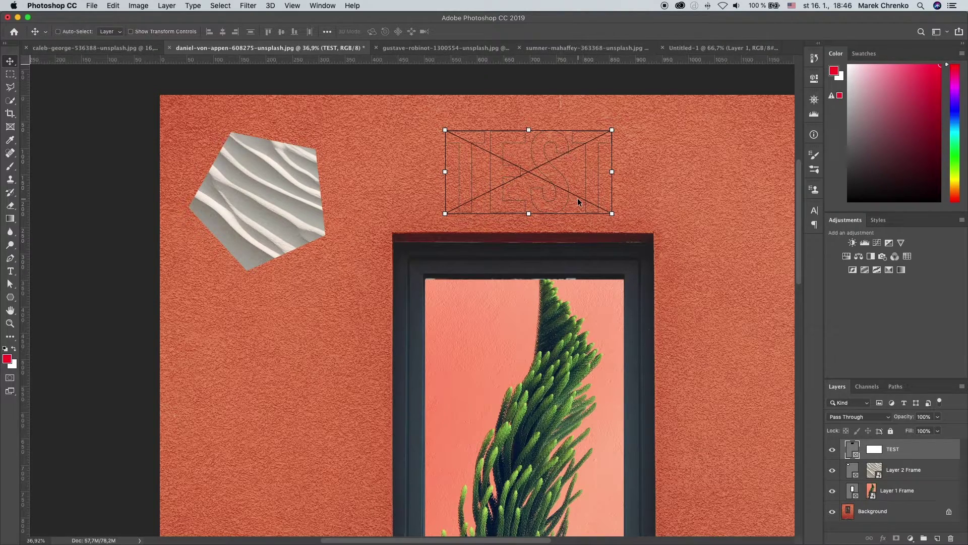
scroll(560, 175, "up", 3)
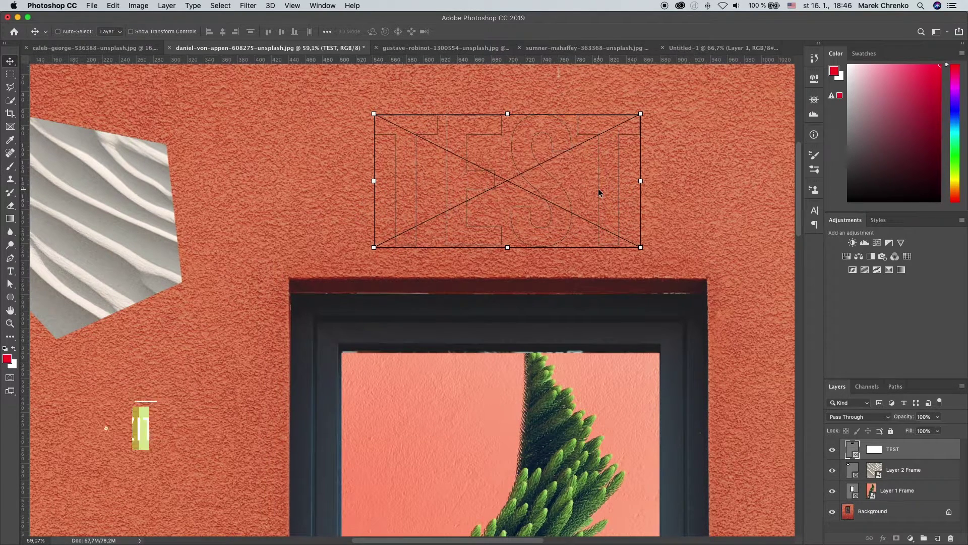
left_click(915, 454)
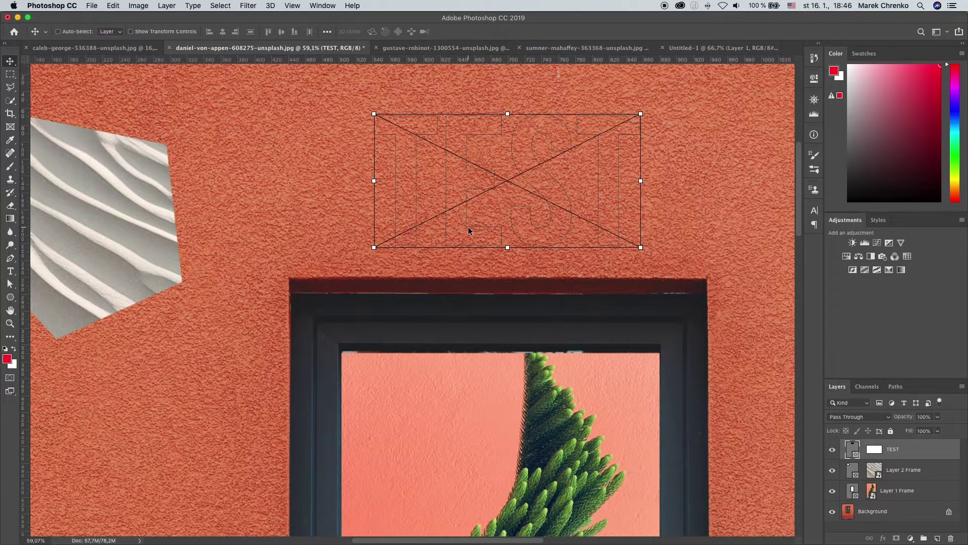
scroll(419, 246, "down", 5)
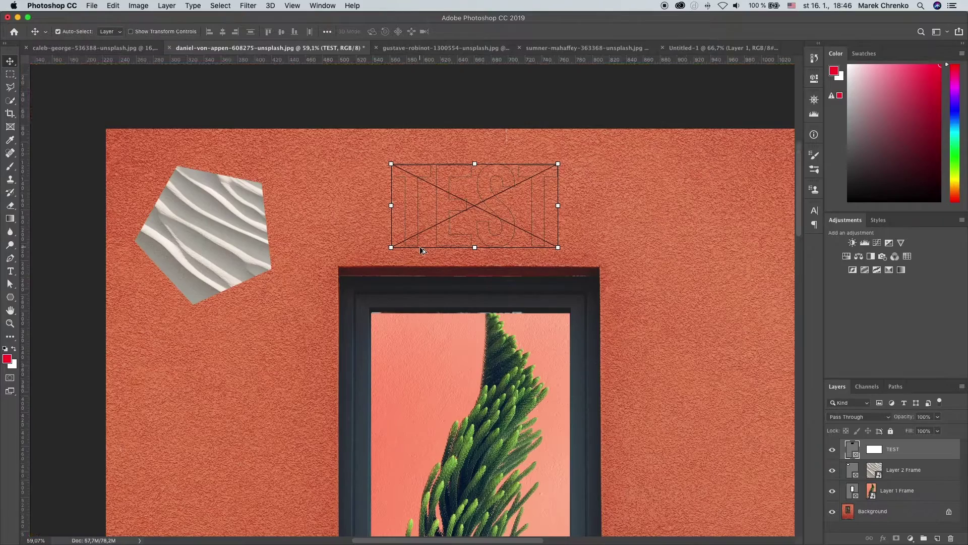
scroll(462, 275, "down", 2)
scroll(462, 275, "down", 2)
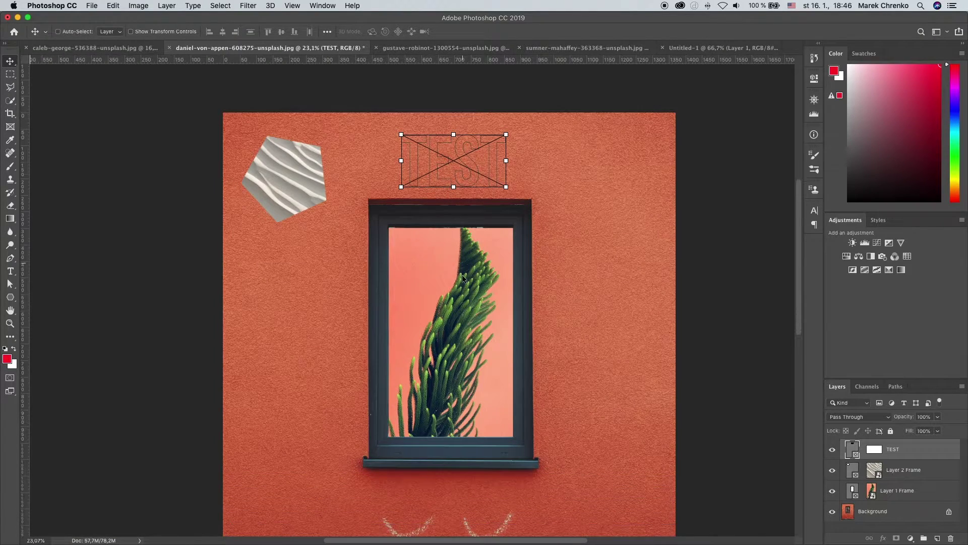
scroll(479, 320, "down", 1)
scroll(482, 320, "up", 1)
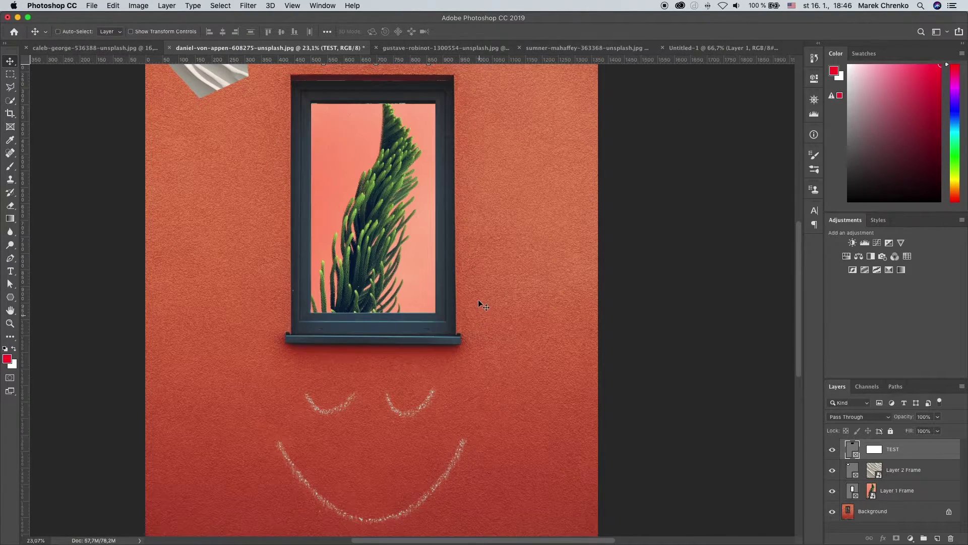
scroll(478, 300, "up", 3)
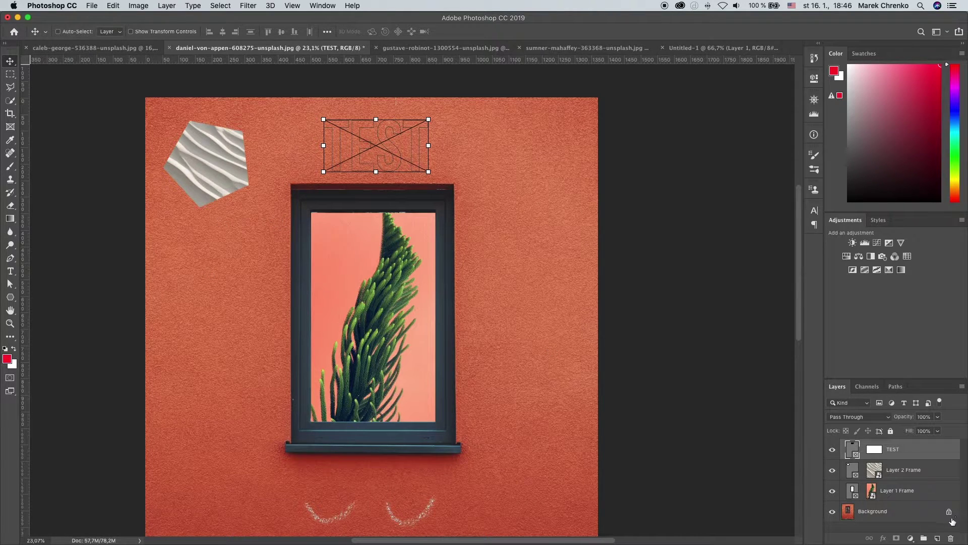
left_click(936, 538)
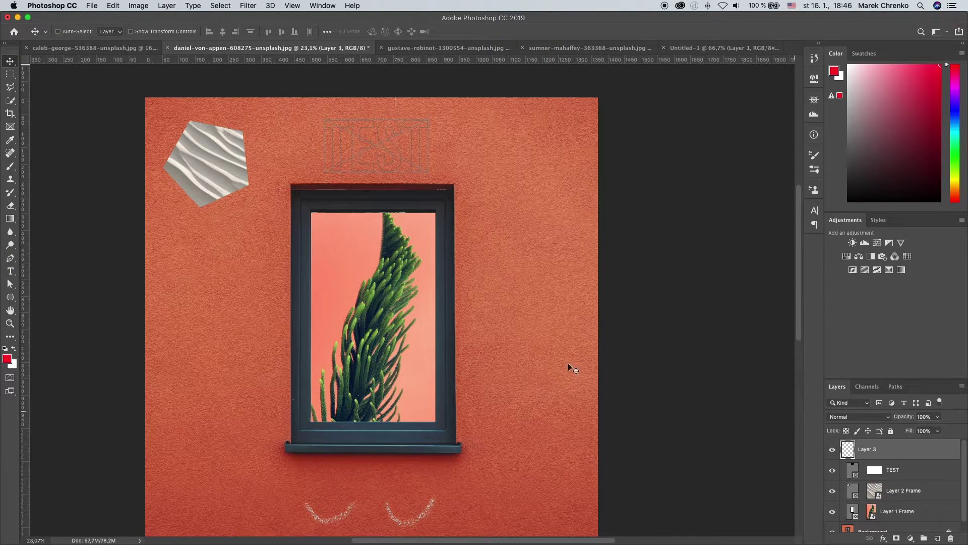
left_click(10, 75)
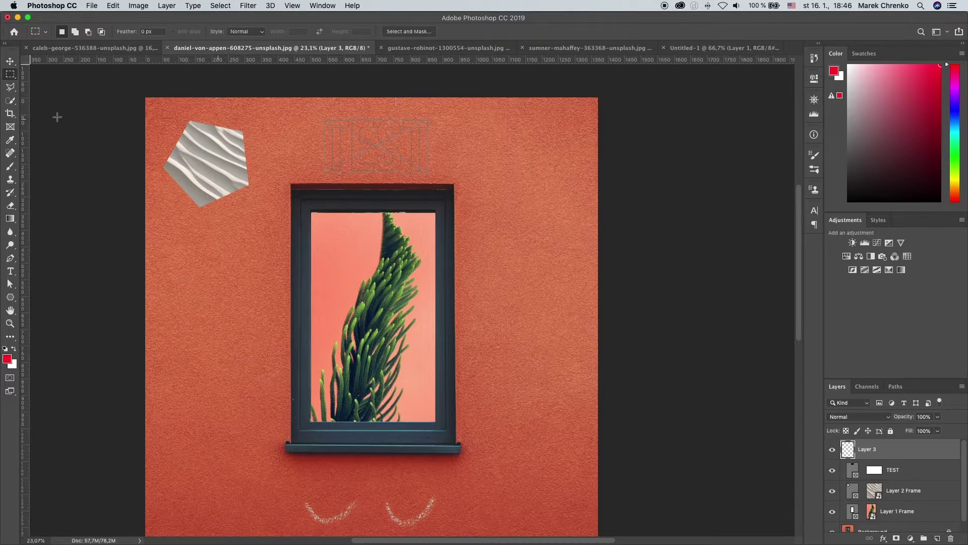
left_click(10, 88)
left_click(487, 133)
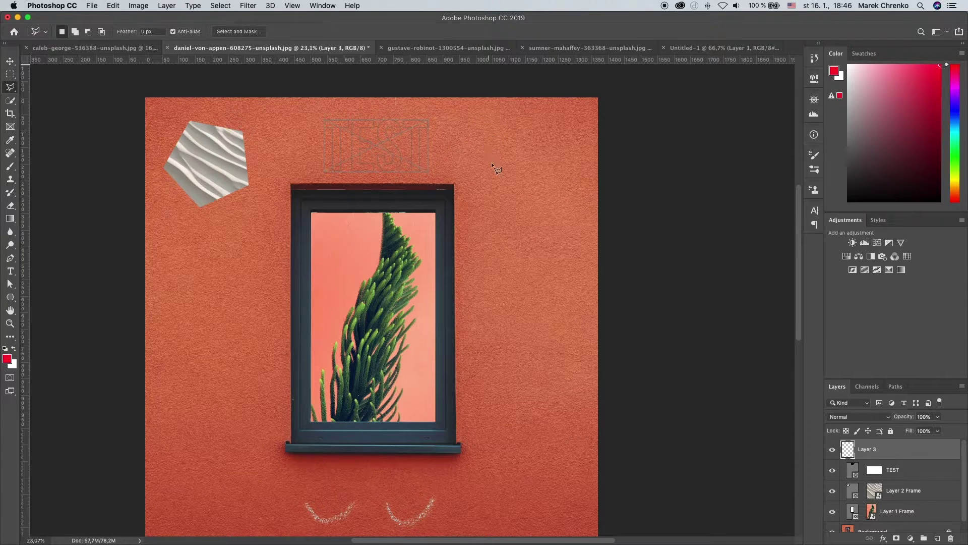
left_click(488, 129)
key("b")
scroll(503, 133, "up", 3)
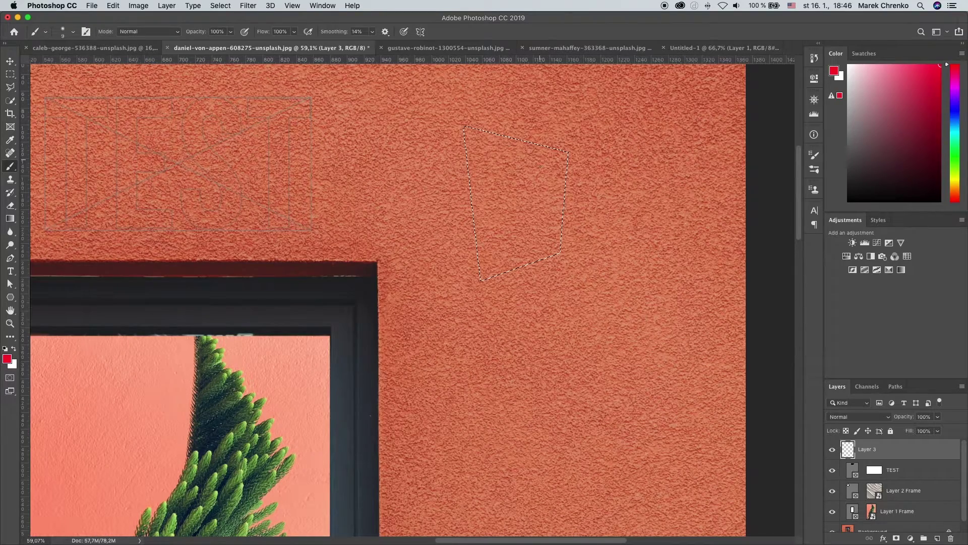
key("bracketright")
key("bracketright")
key("bracketright")
key("bracketright")
key("bracketright")
key("bracketright")
left_click_drag(497, 162, 568, 221)
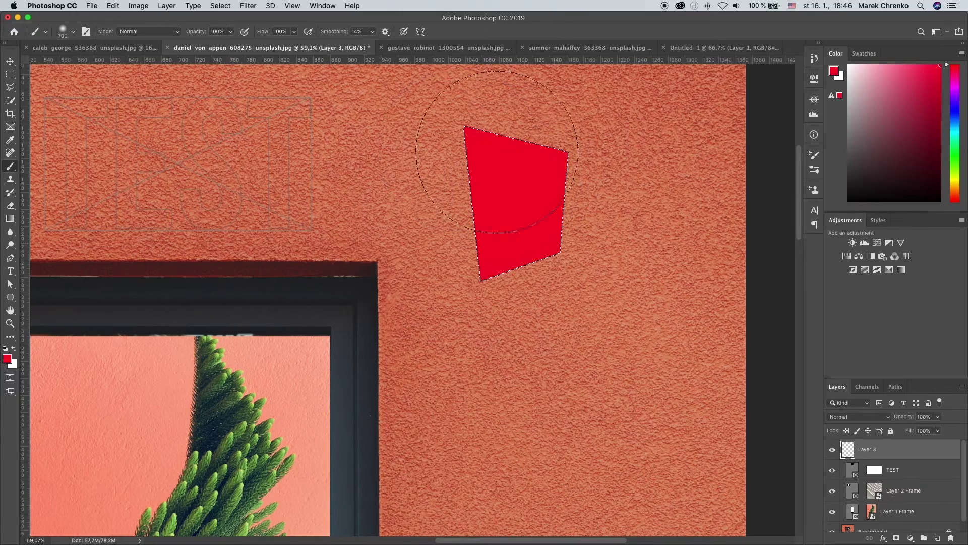
key("ctrl+d")
key("v")
mouse_move(548, 226)
left_mouse_down()
mouse_move(532, 234)
mouse_move(549, 239)
left_mouse_up()
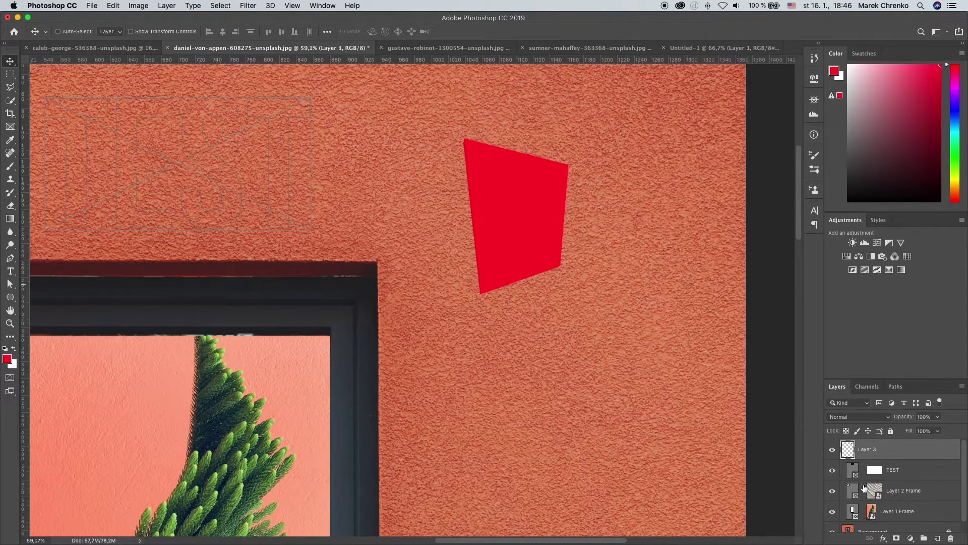
right_click(906, 453)
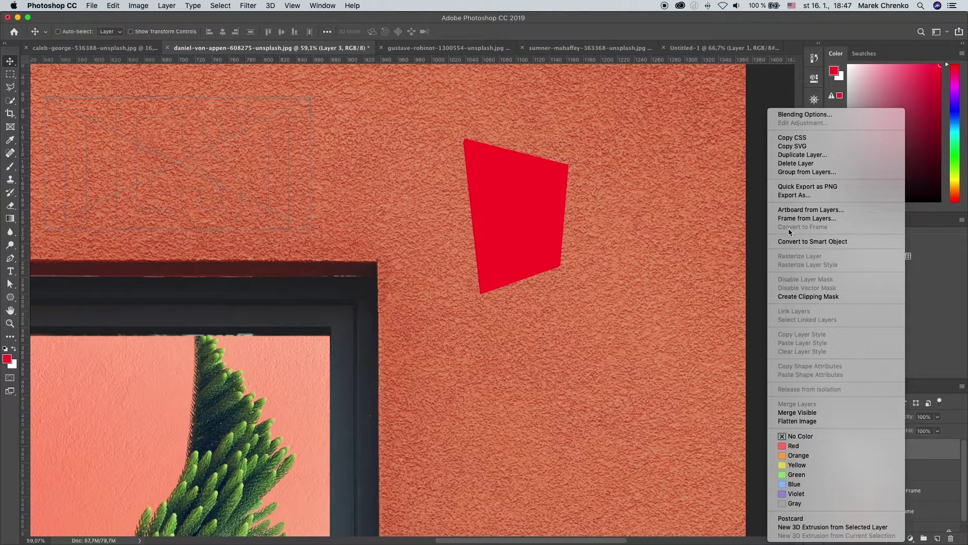
left_click(710, 235)
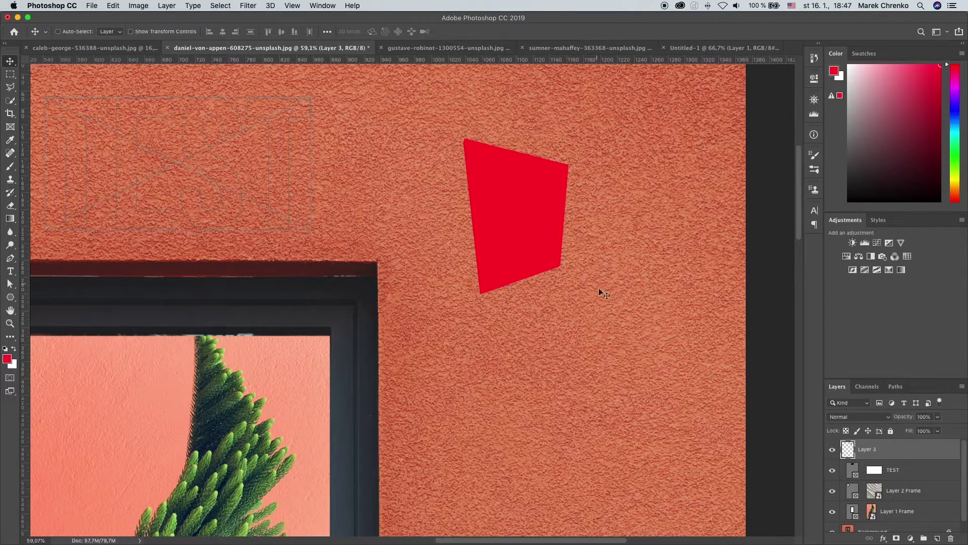
key("Delete")
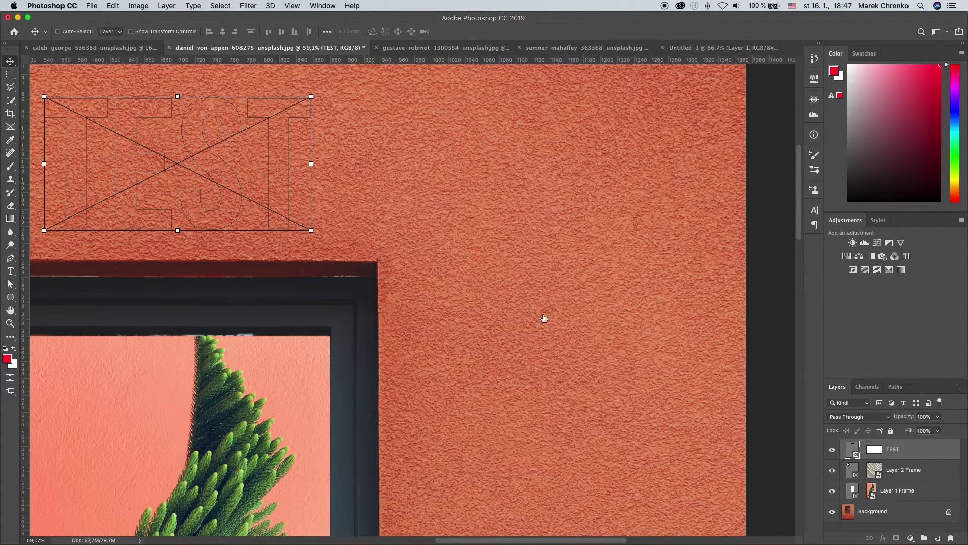
Step: Zoom out, select the Layer 2 Frame pentagon layer, and bring up the orange gallery photo
scroll(489, 322, "down", 3)
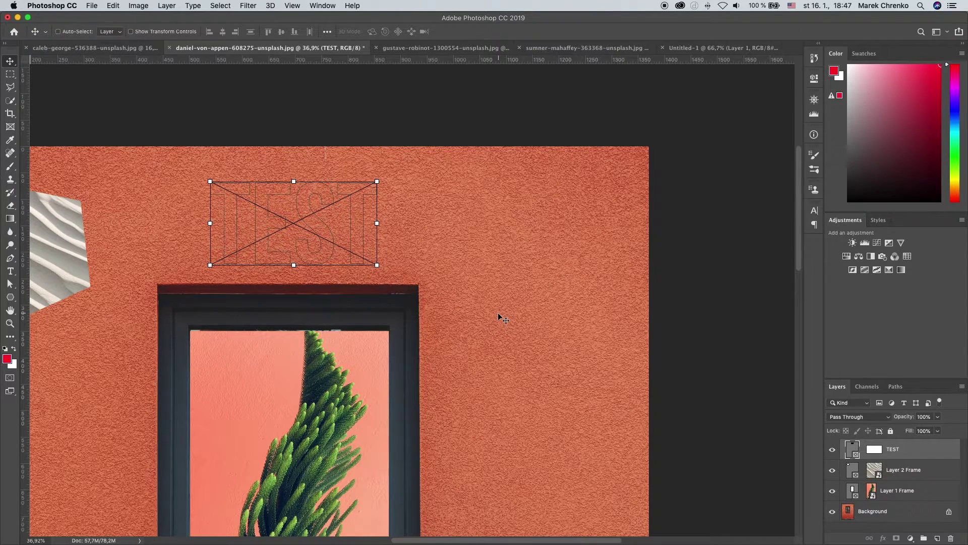
scroll(498, 313, "down", 3)
scroll(361, 212, "down", 1)
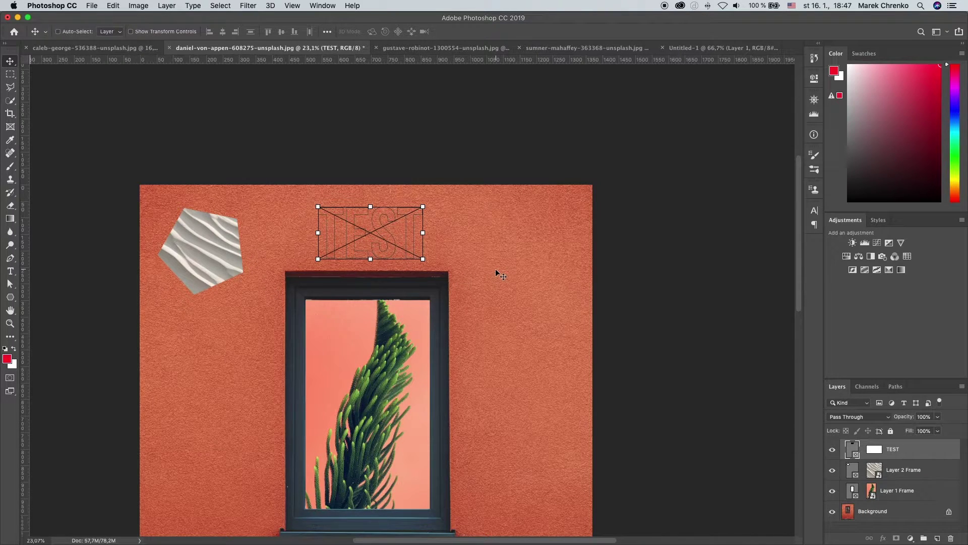
scroll(525, 287, "up", 3)
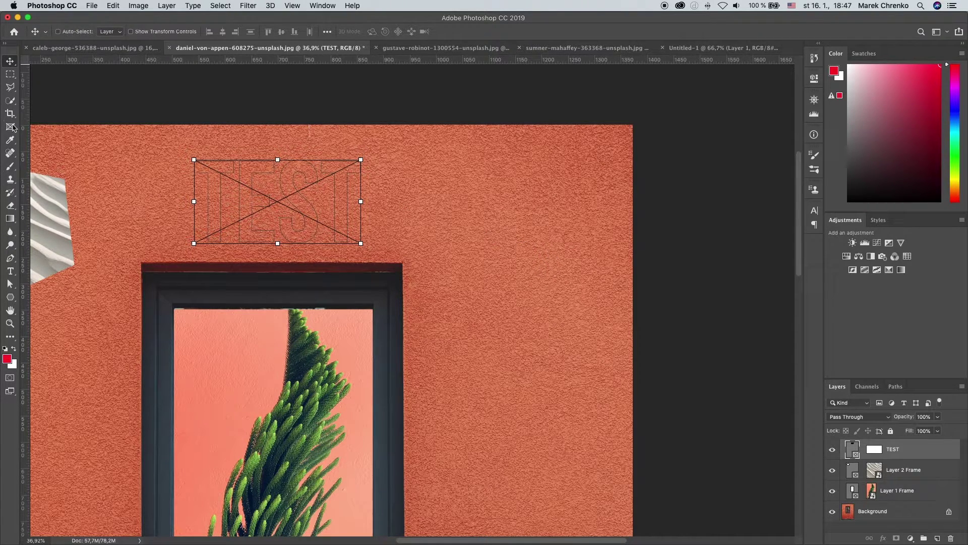
scroll(379, 256, "down", 3)
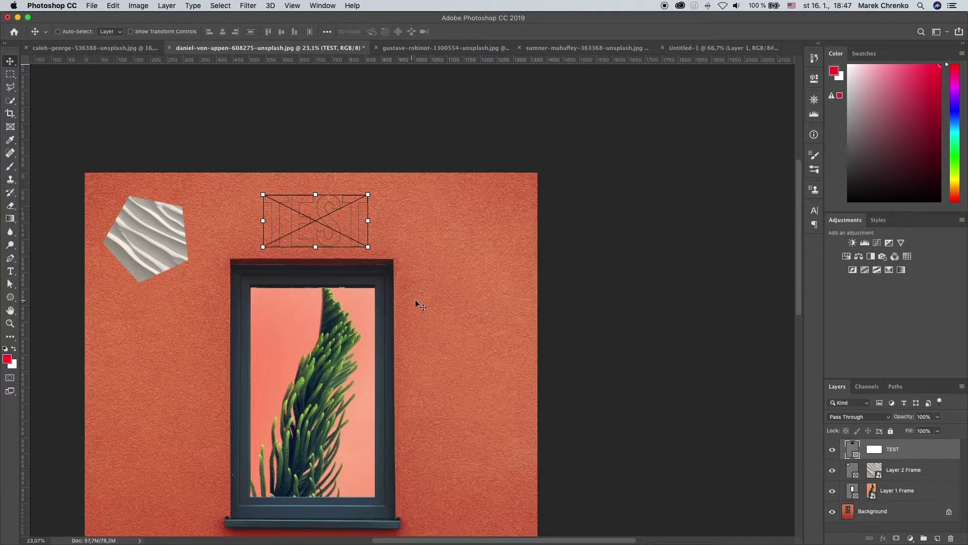
scroll(433, 308, "down", 1)
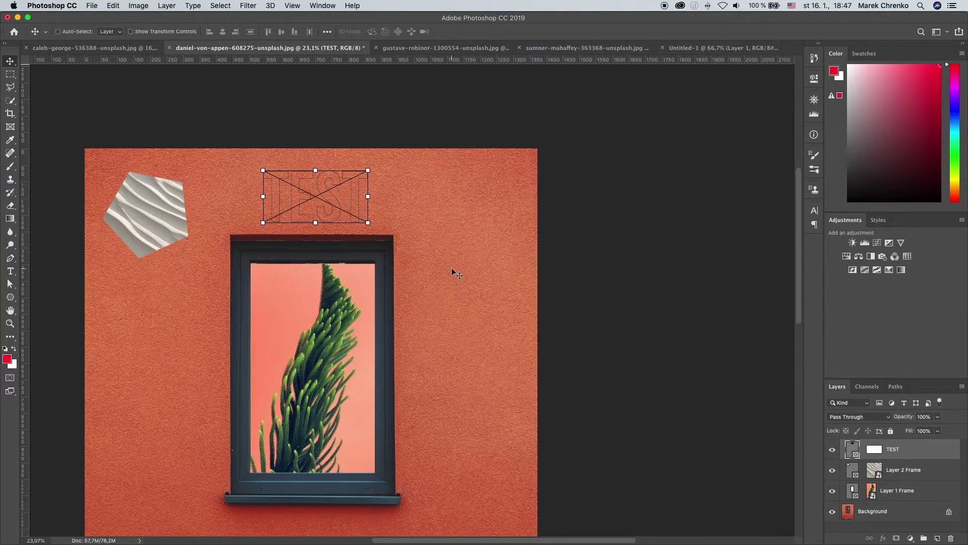
scroll(454, 277, "down", 2)
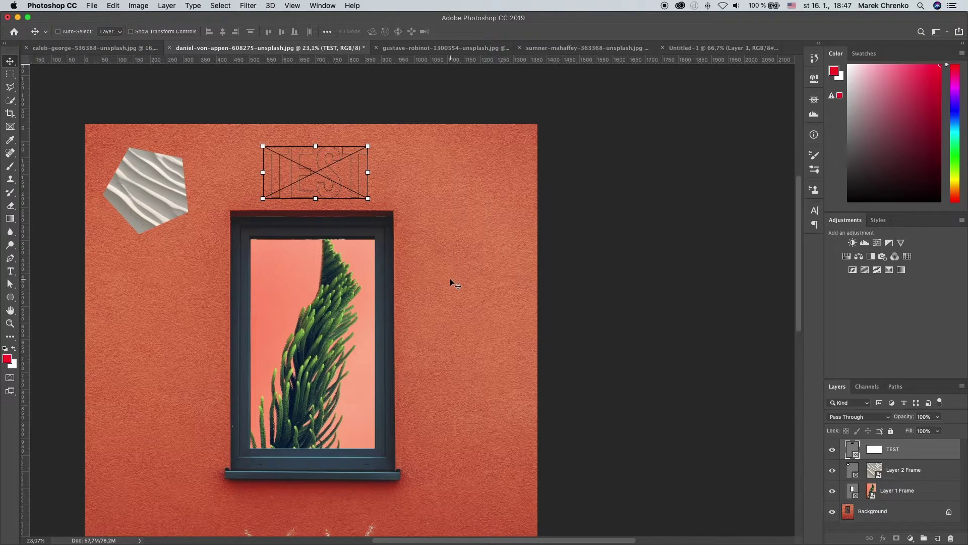
scroll(451, 308, "down", 4)
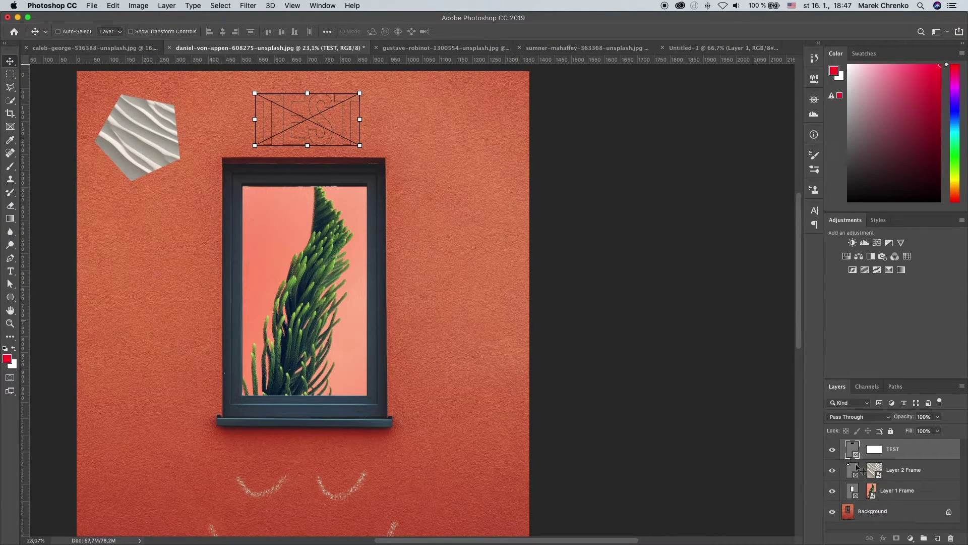
left_click(896, 474)
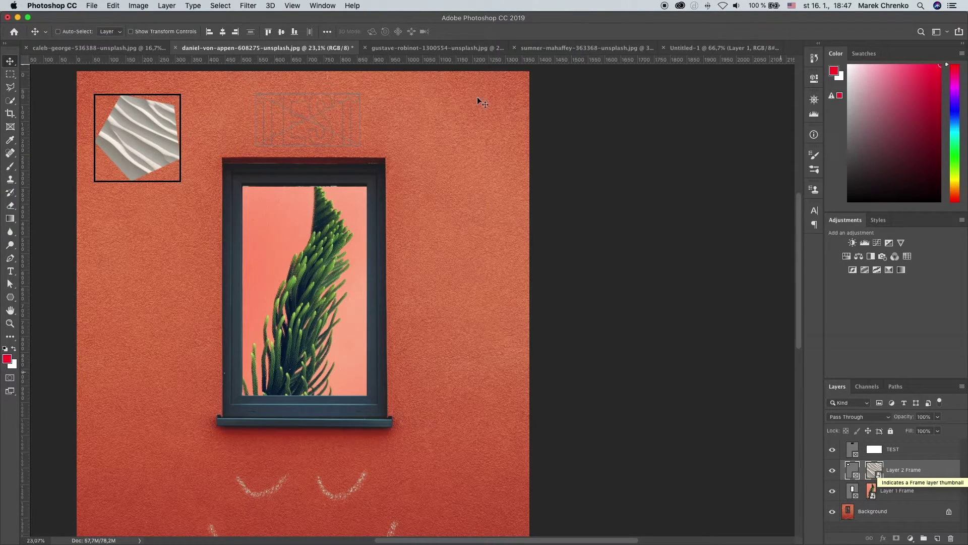
left_click(444, 48)
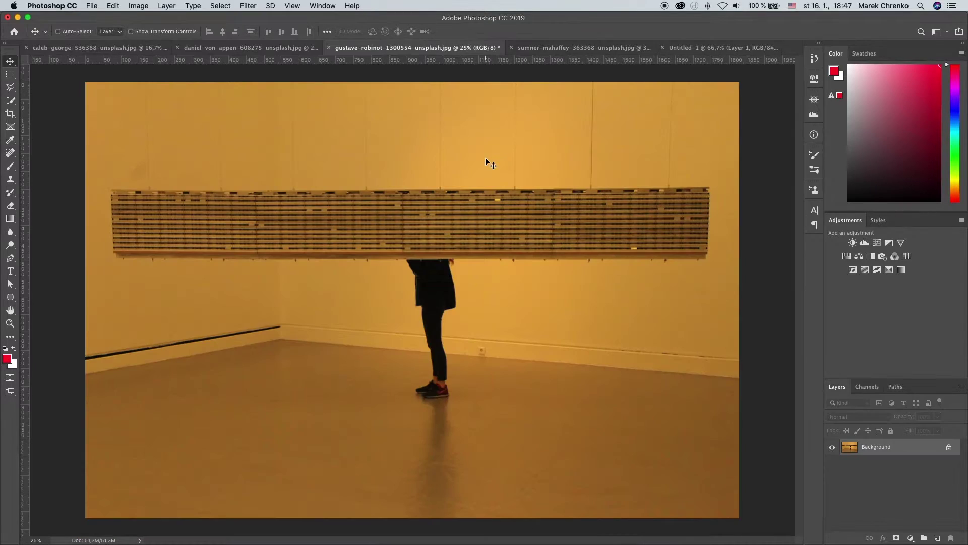
Step: Paste the orange gallery photo into the red-wall document as Layer 3 and check layer visibility
left_click(276, 51)
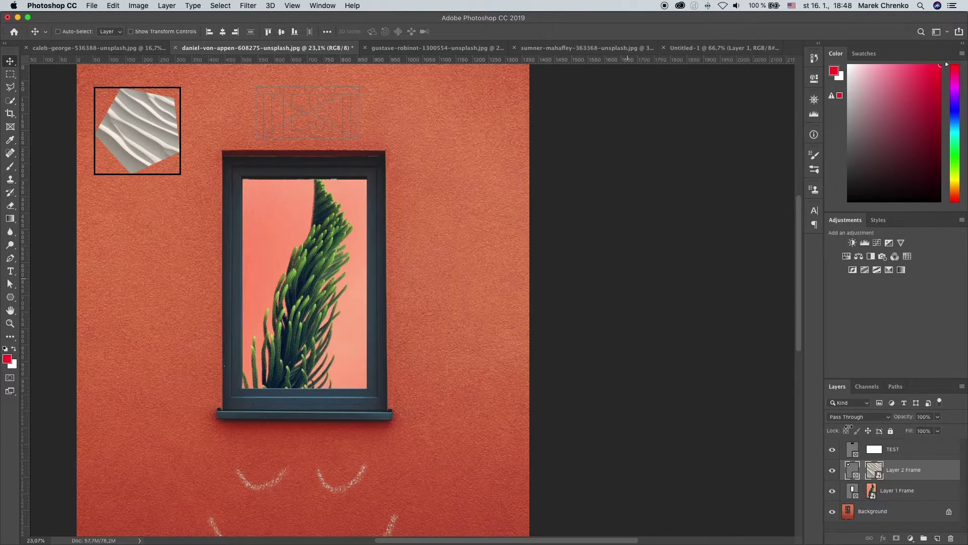
key("super+v")
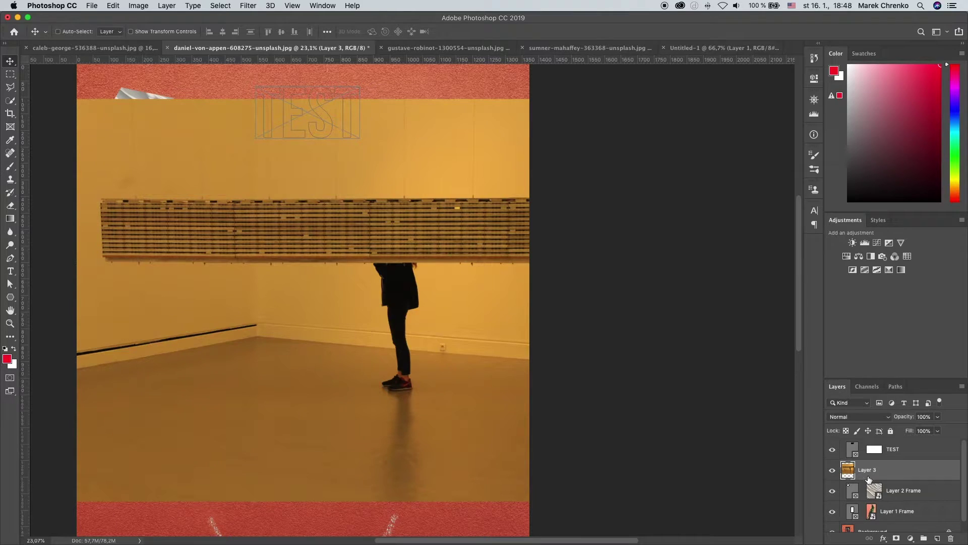
left_click(833, 469)
left_click(833, 491)
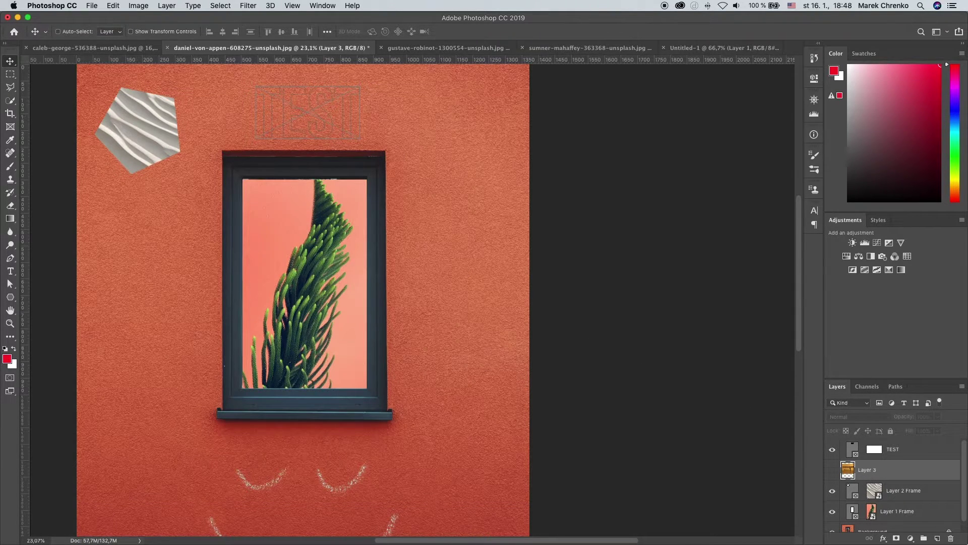
left_click(832, 470)
Step: Test clipping the gallery photo into the pentagon frame, release it, and view the Untitled-1 sketch
left_click_drag(869, 471, 875, 492)
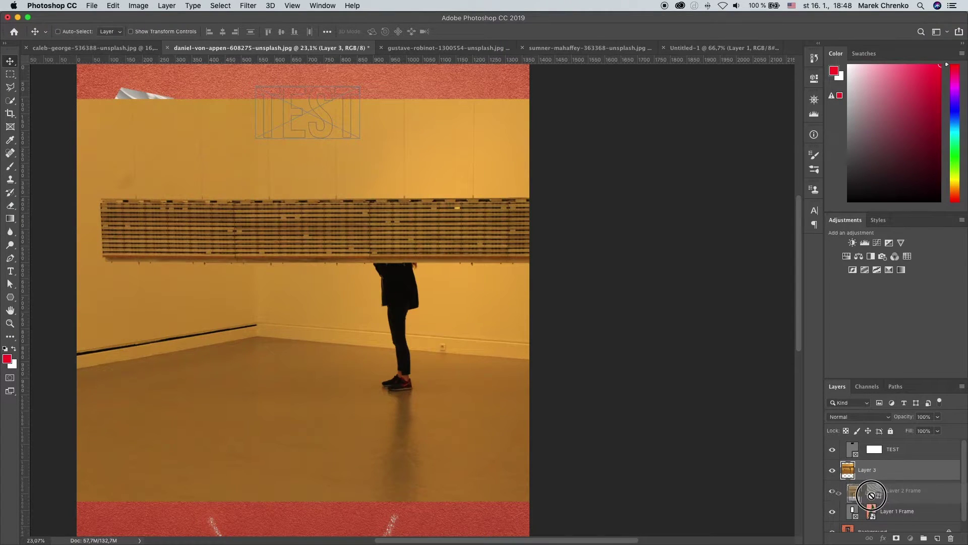
left_click_drag(875, 492, 867, 476)
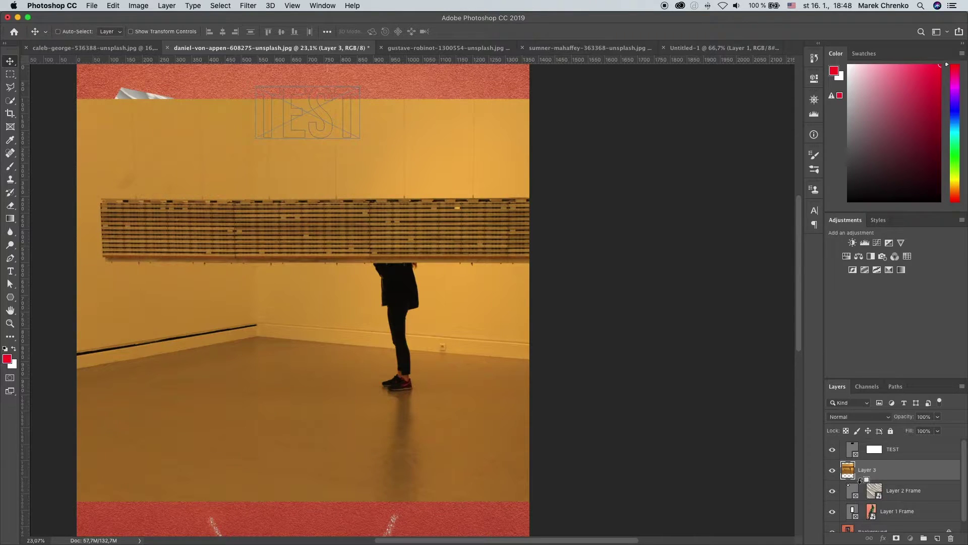
left_click(854, 481, "alt")
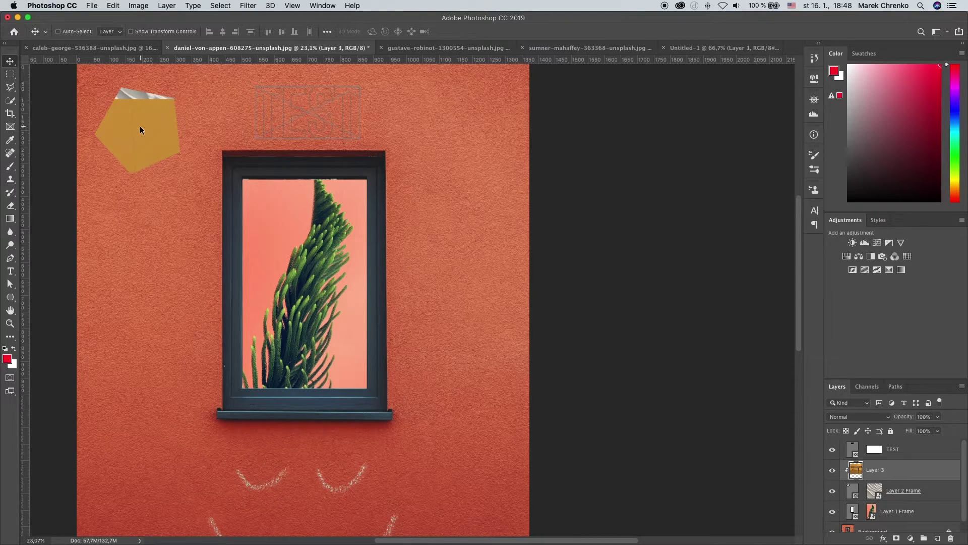
key("super+alt+g")
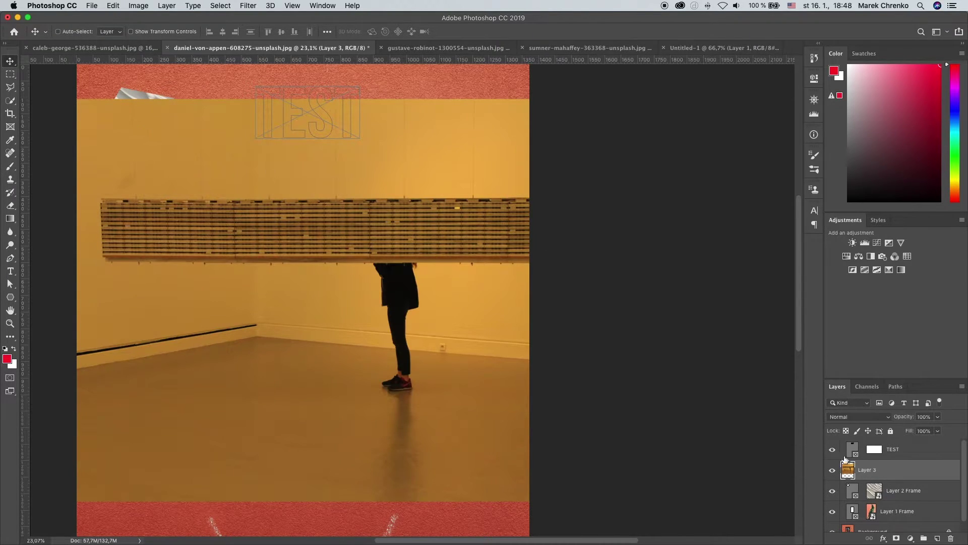
left_click(731, 48)
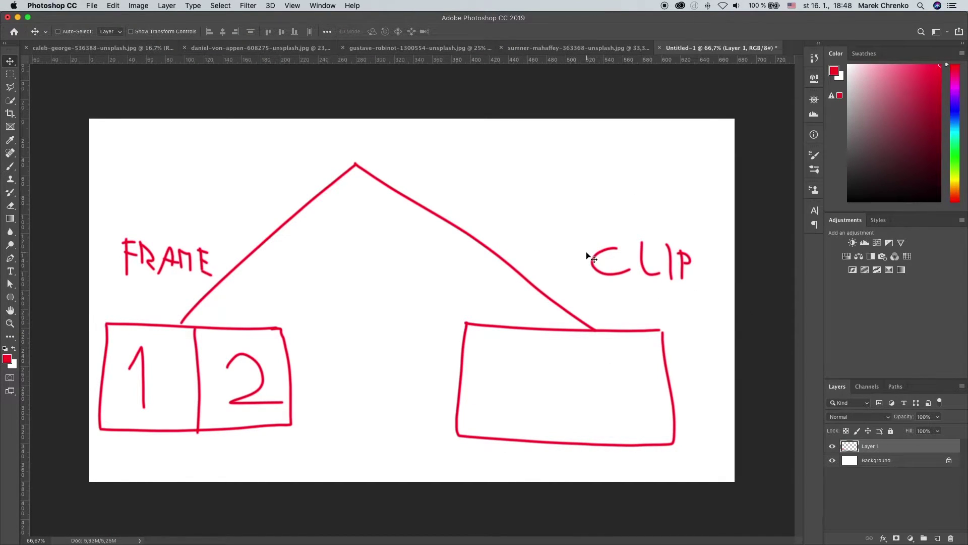
Step: Cycle through the plant, sand dune and gallery images, ending on the gustave-robinot gallery photo
key("ctrl+Tab")
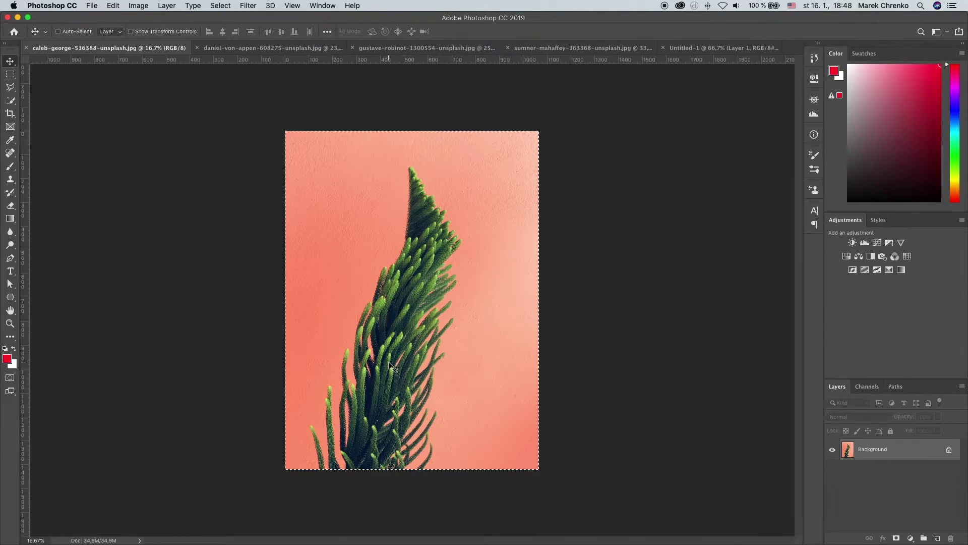
left_click(446, 51)
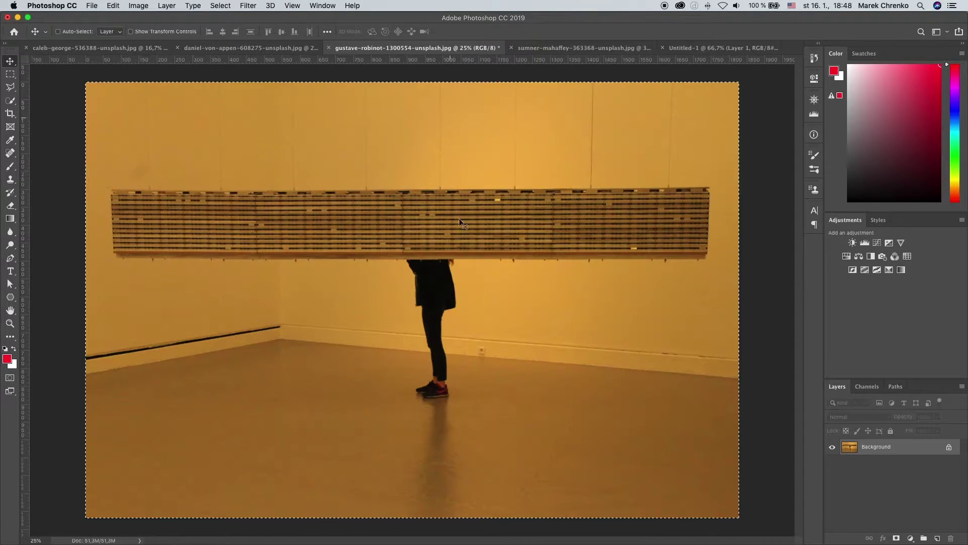
left_click(576, 50)
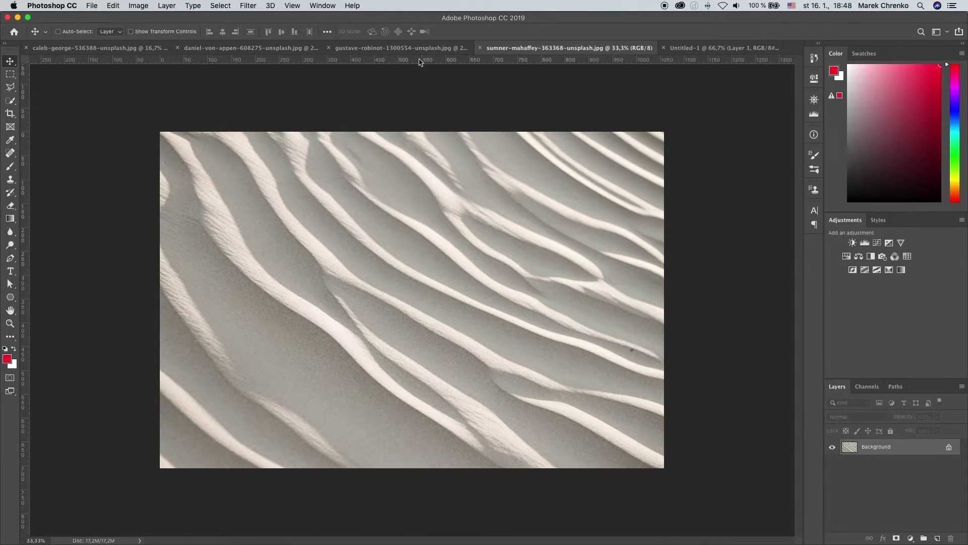
left_click(445, 51)
key("ctrl+Tab")
left_click(446, 51)
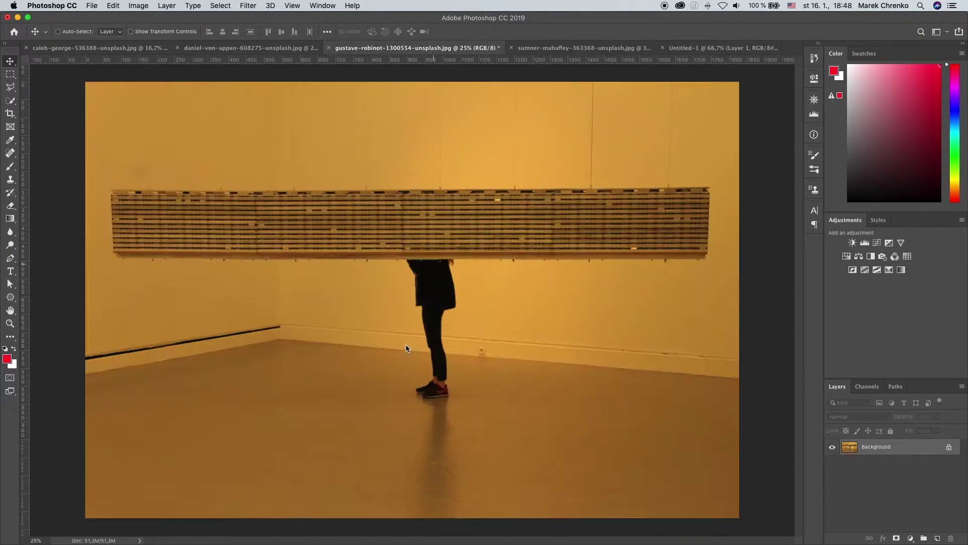
Step: Zoom in and Quick Select the dark figure's jacket and legs in the gallery photo
scroll(433, 323, "up", 3)
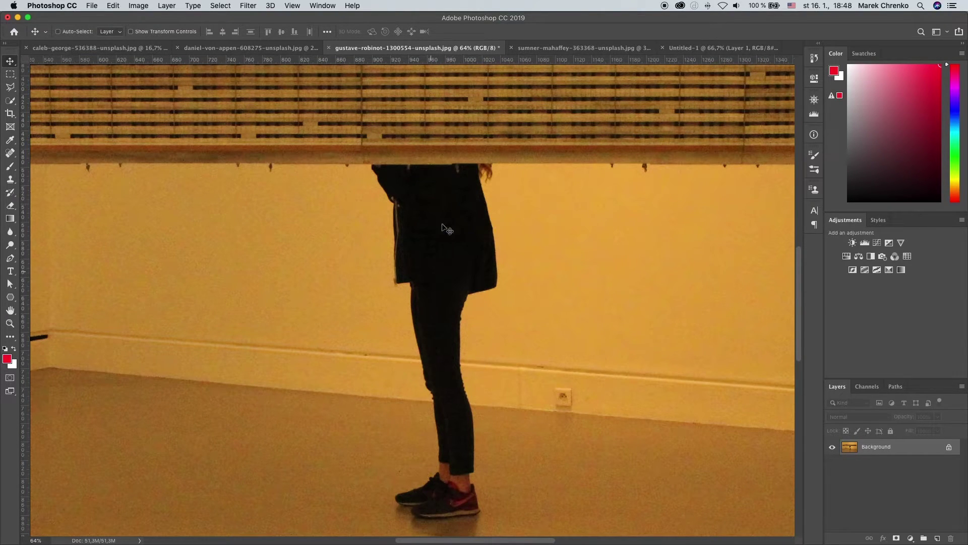
key("ctrl")
scroll(477, 296, "down", 3)
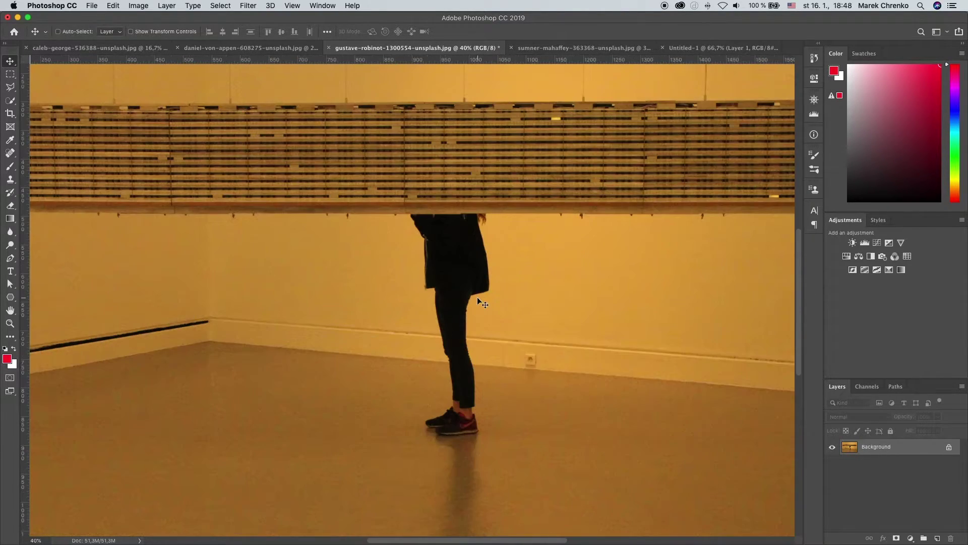
key("w")
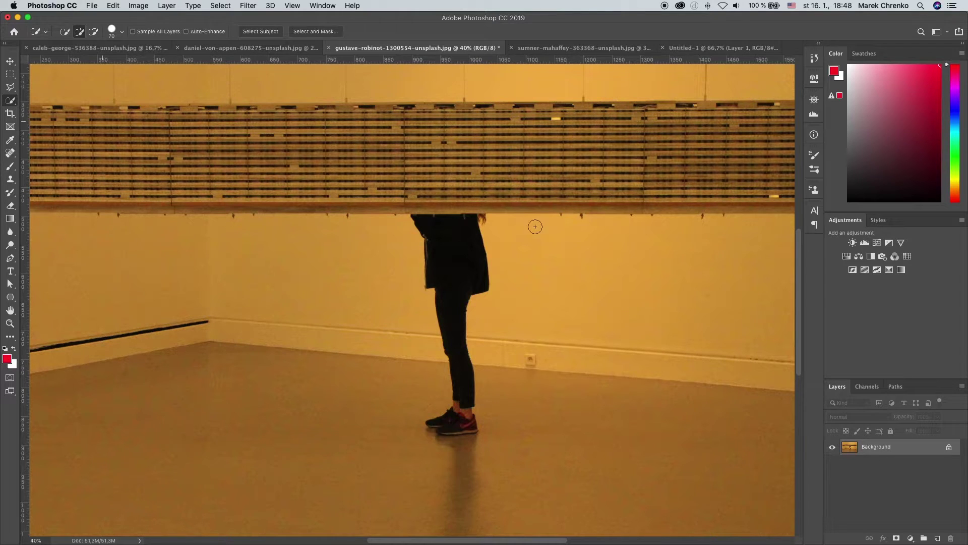
left_click_drag(456, 251, 454, 274)
scroll(454, 275, "up", 3)
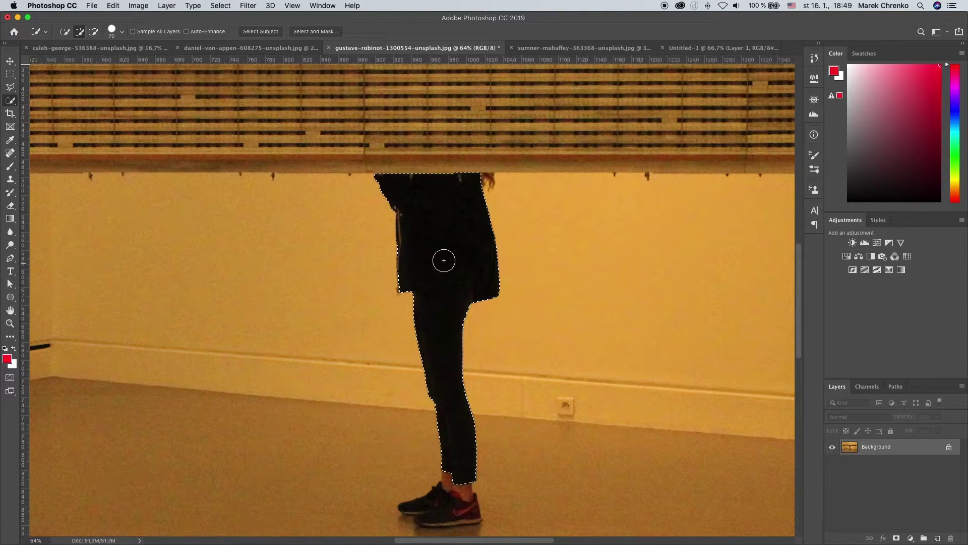
left_click(158, 5)
mouse_move(172, 17)
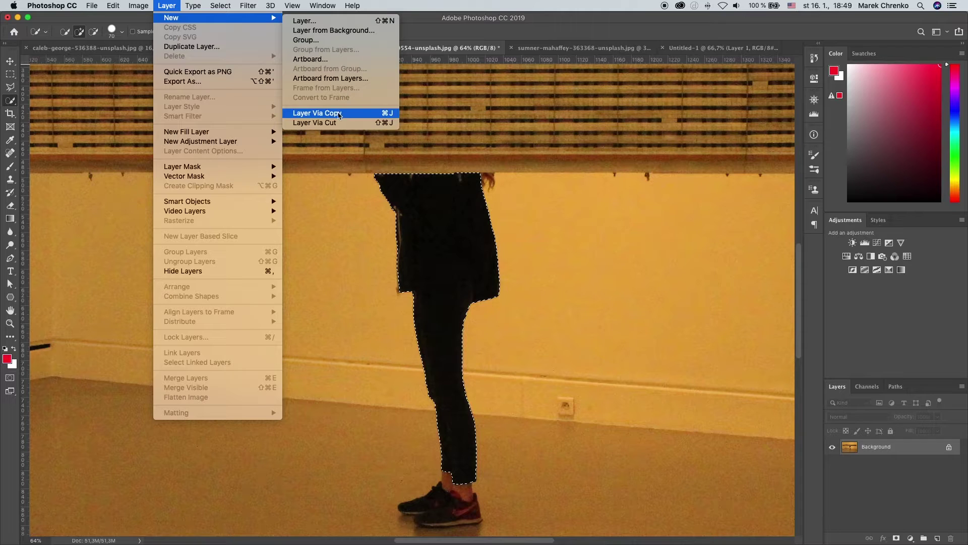
Step: Copy the selected figure onto its own Layer 1, preview it alone, then reshow the Background
left_click(390, 115)
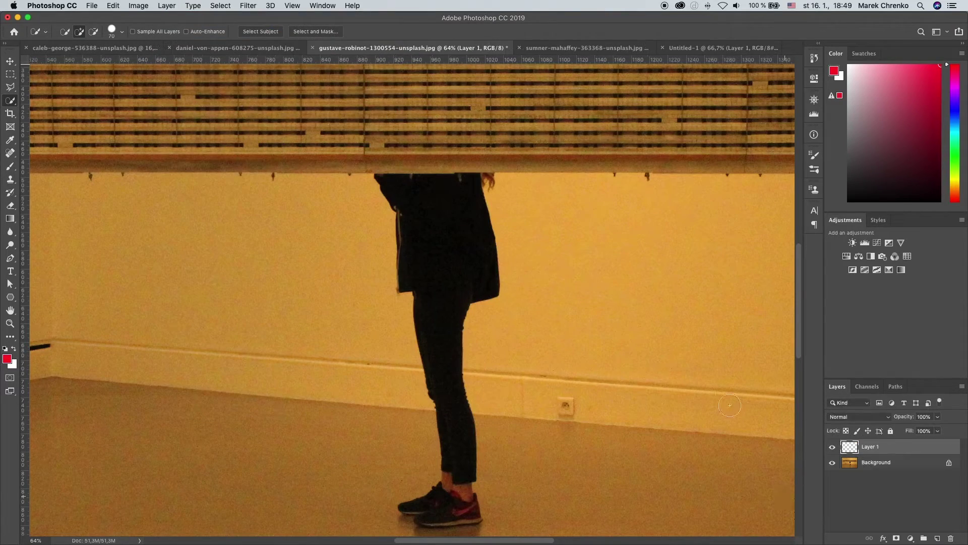
left_click(832, 469)
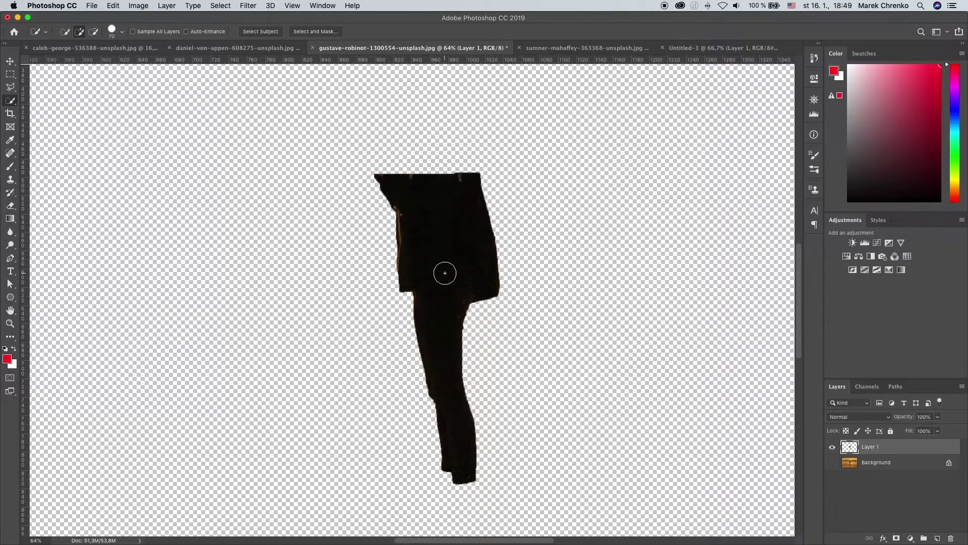
left_click(833, 463)
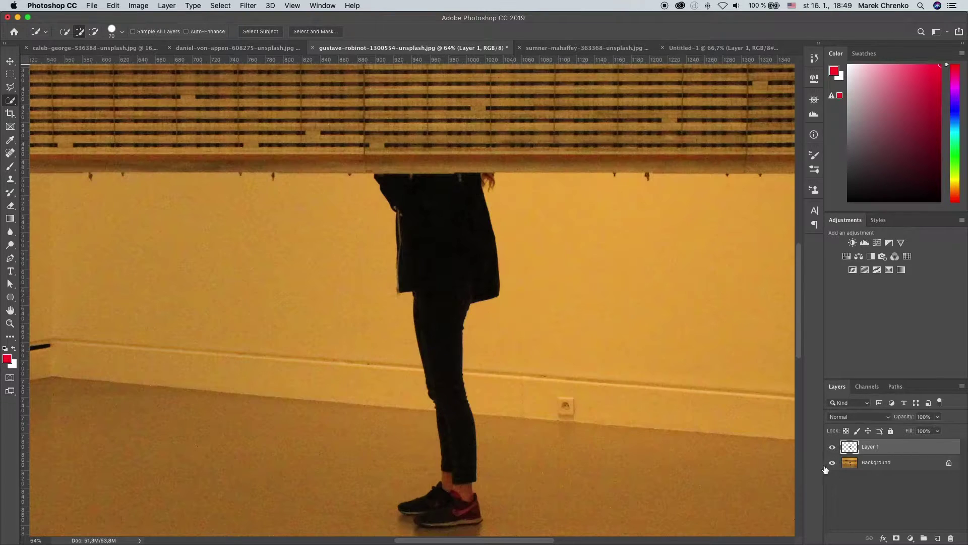
key("v")
left_click(585, 48)
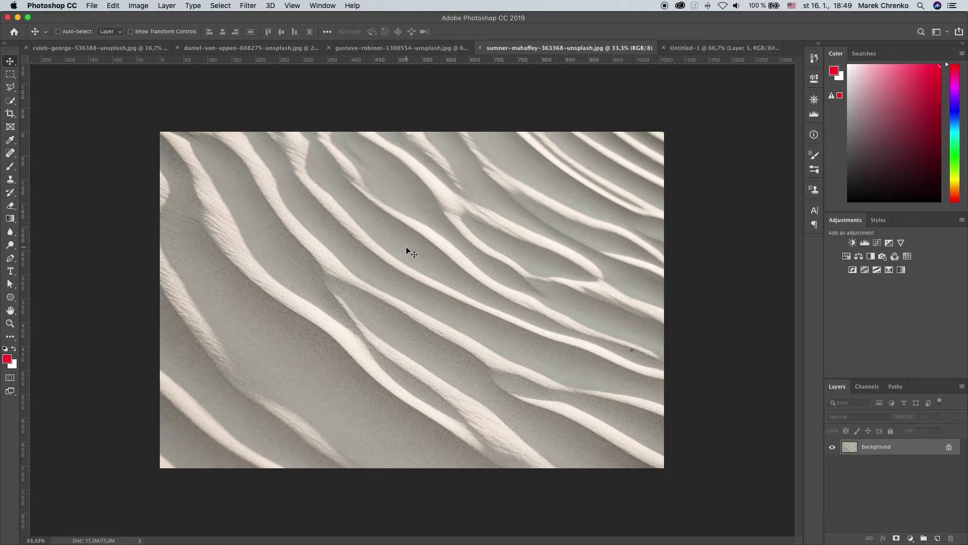
Step: Select all of the sand dune image and paste it into the gallery photo as Layer 2
left_click(227, 5)
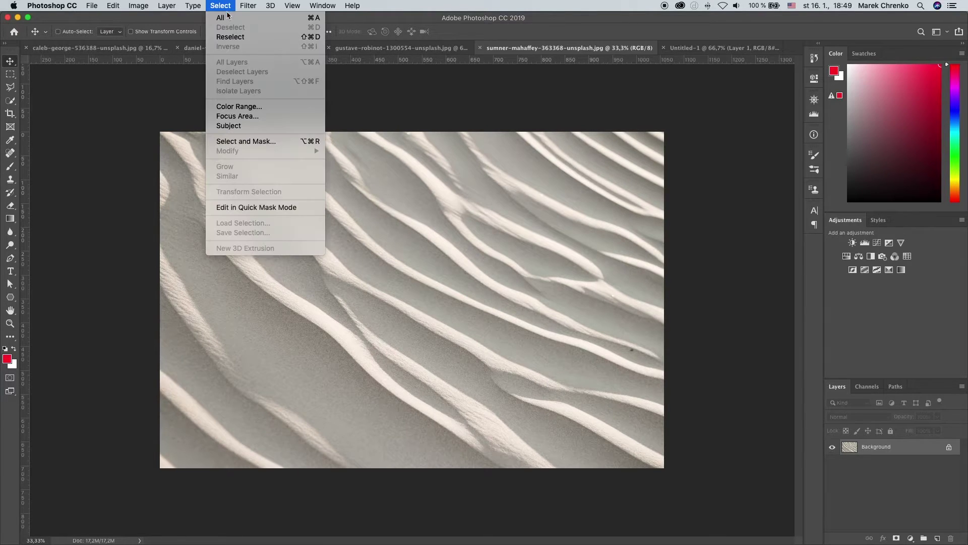
left_click(231, 15)
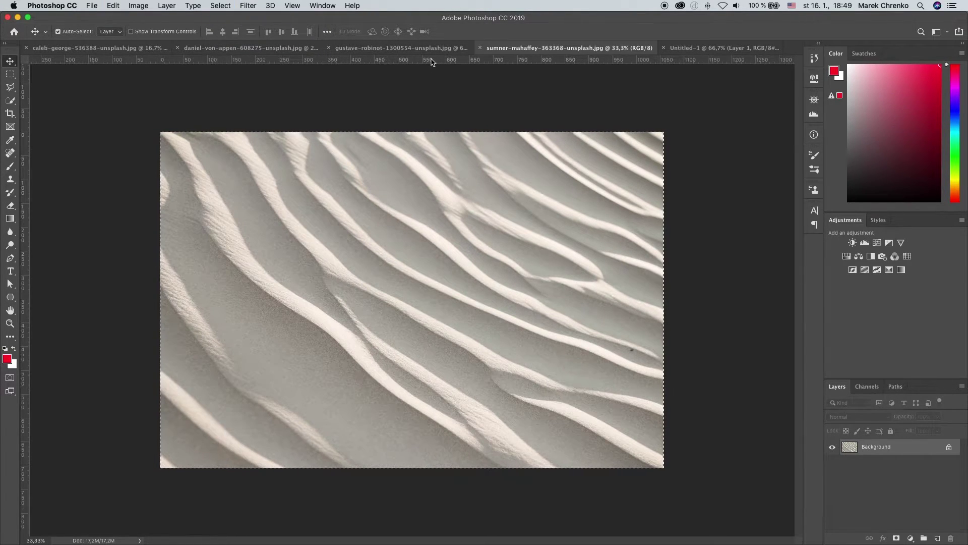
left_click(429, 48)
key("ctrl+v")
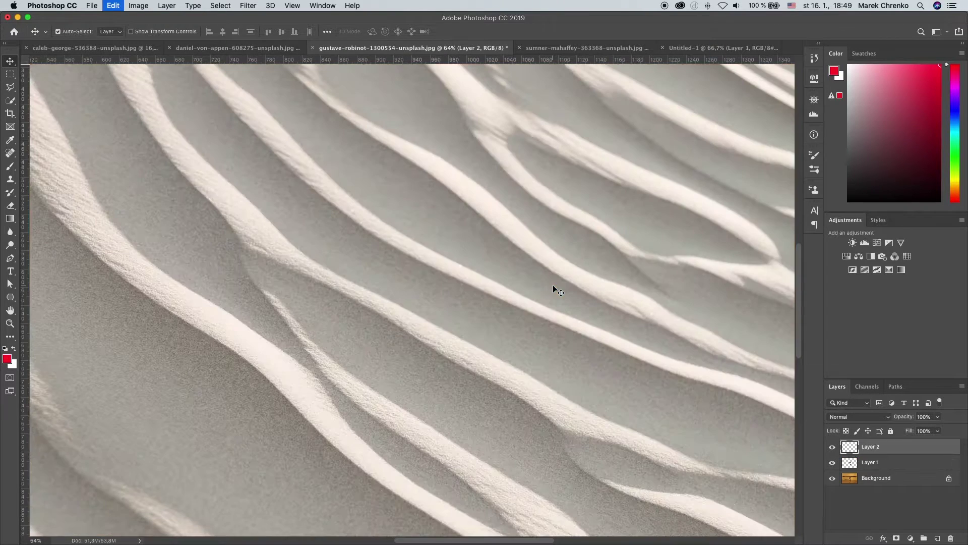
scroll(485, 319, "down", 3)
scroll(484, 318, "down", 2)
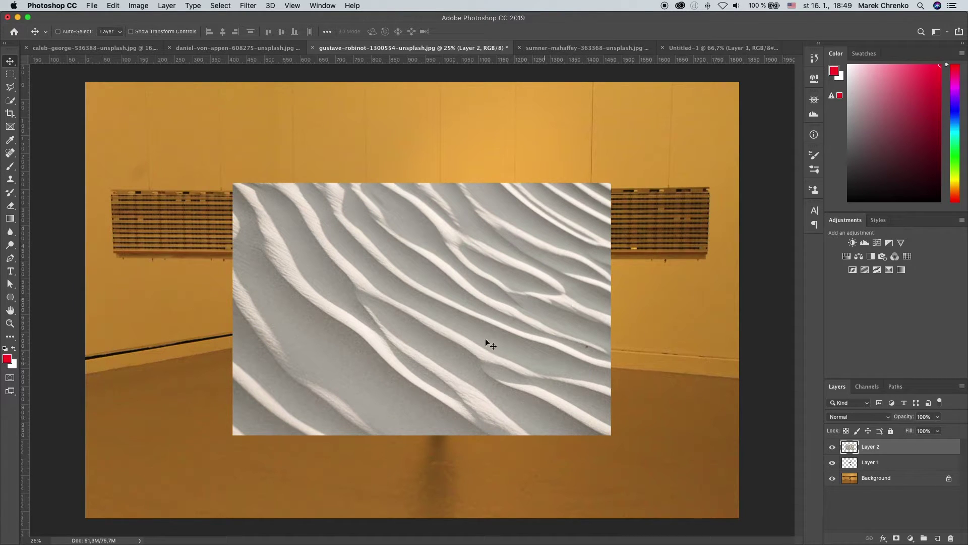
left_click_drag(473, 328, 492, 335)
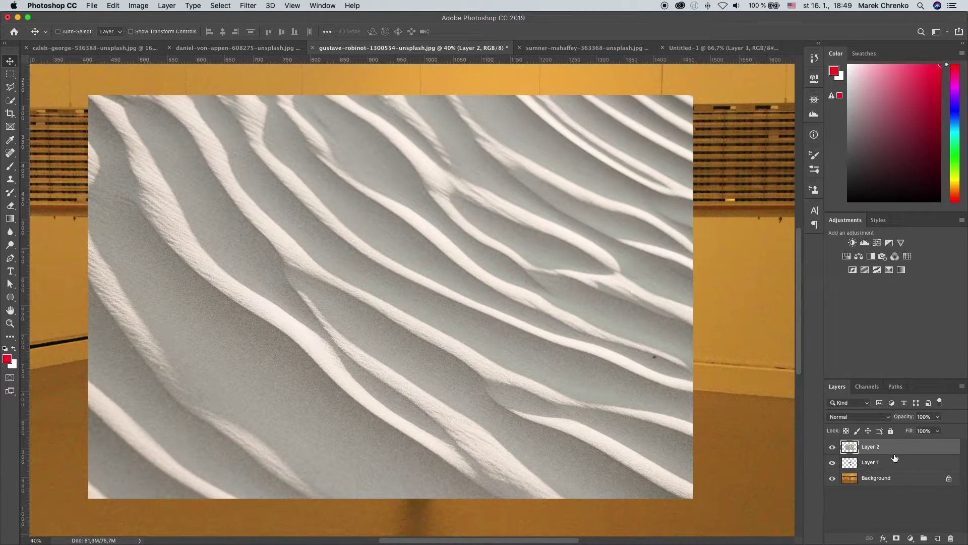
left_click(832, 447)
left_click(832, 478)
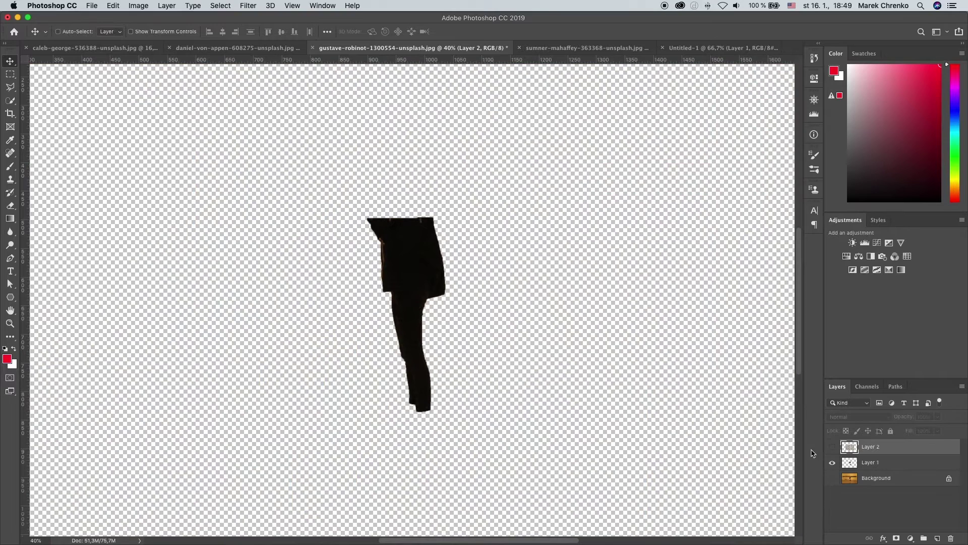
left_click(871, 463)
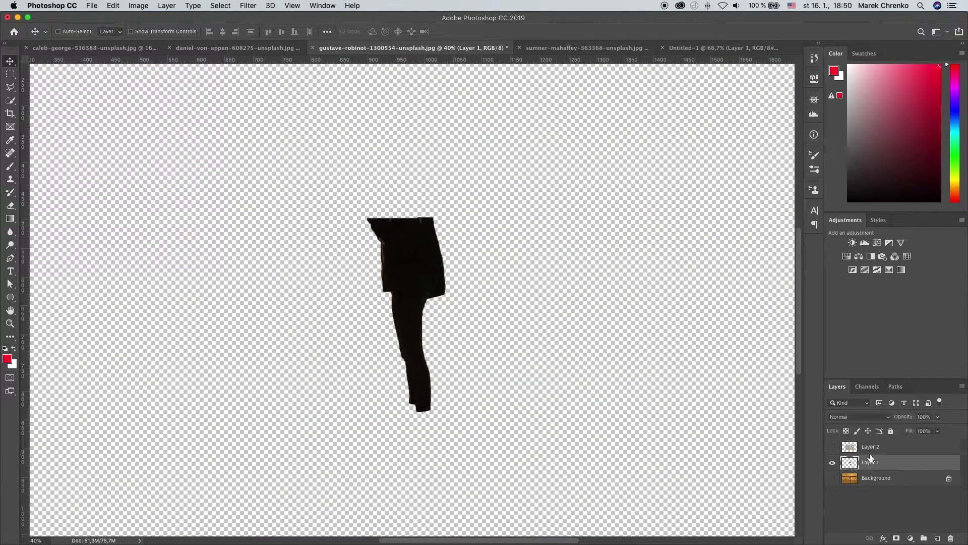
left_click(833, 478)
left_click(832, 447)
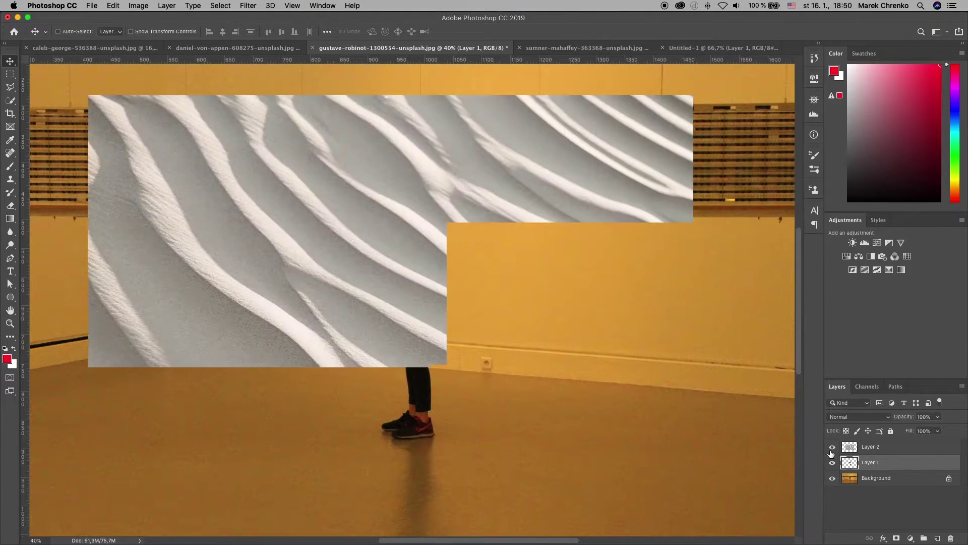
left_click(897, 451)
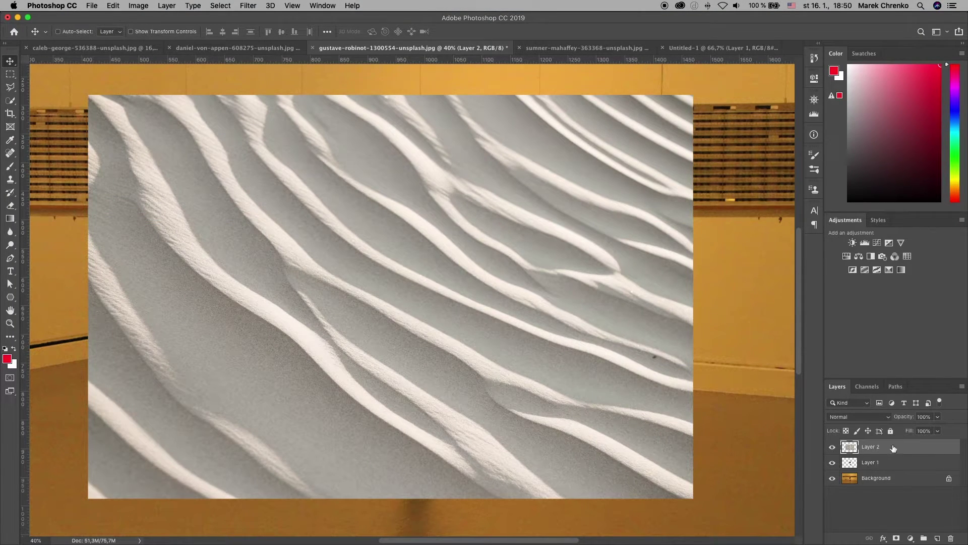
right_click(894, 448)
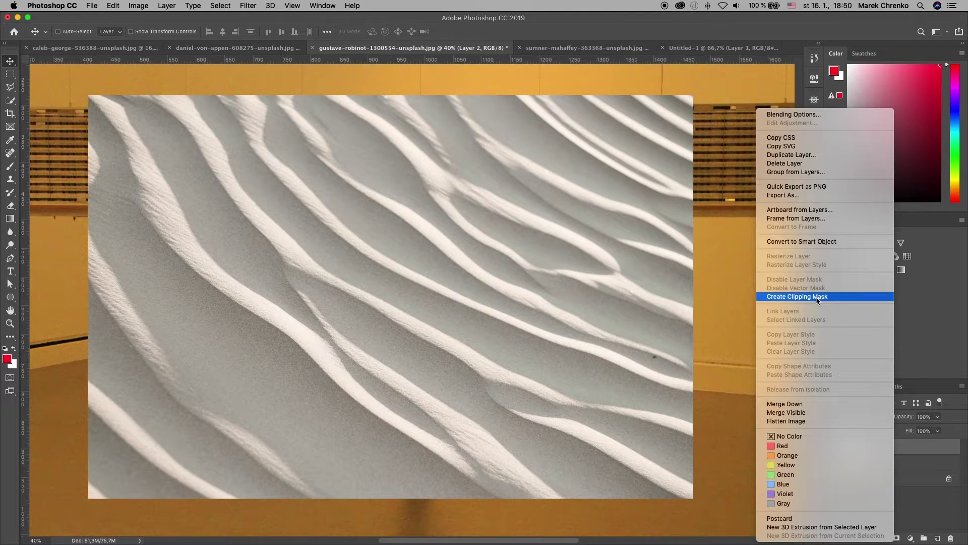
Step: Create a clipping mask so sand Layer 2 shows only inside the figure's Layer 1
left_click(819, 298)
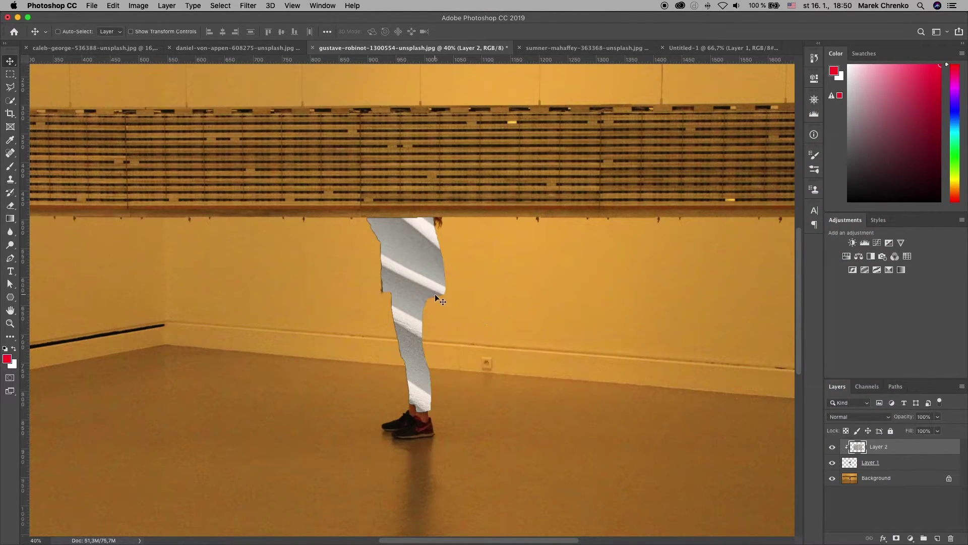
scroll(443, 299, "up", 3)
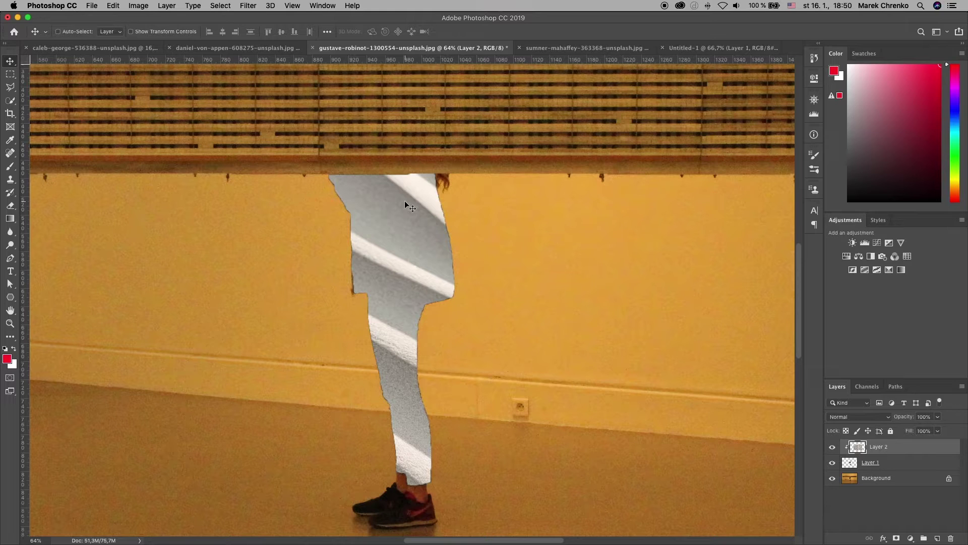
Step: Paint a soft red brushstroke down the figure on new Layer 3 and clip it to the figure
left_click(939, 536)
key("b")
key("bracketleft")
key("bracketleft")
key("bracketleft")
key("bracketleft")
mouse_move(428, 161)
left_mouse_down()
mouse_move(453, 228)
mouse_move(444, 492)
left_mouse_up()
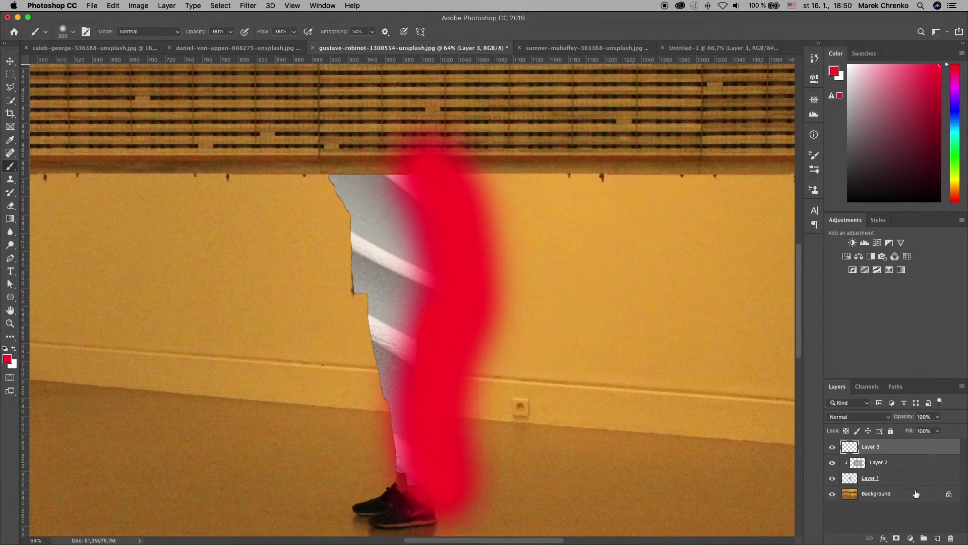
right_click(896, 449)
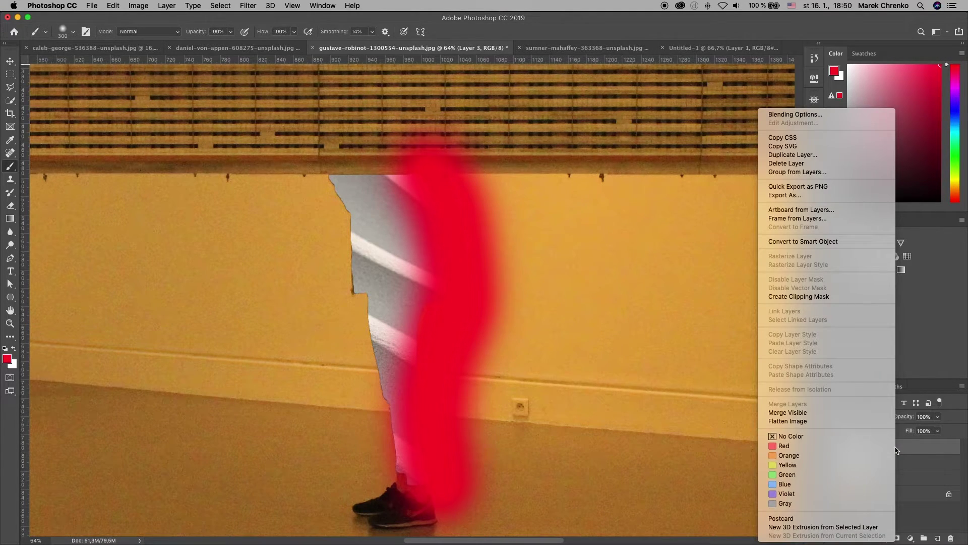
left_click(817, 297)
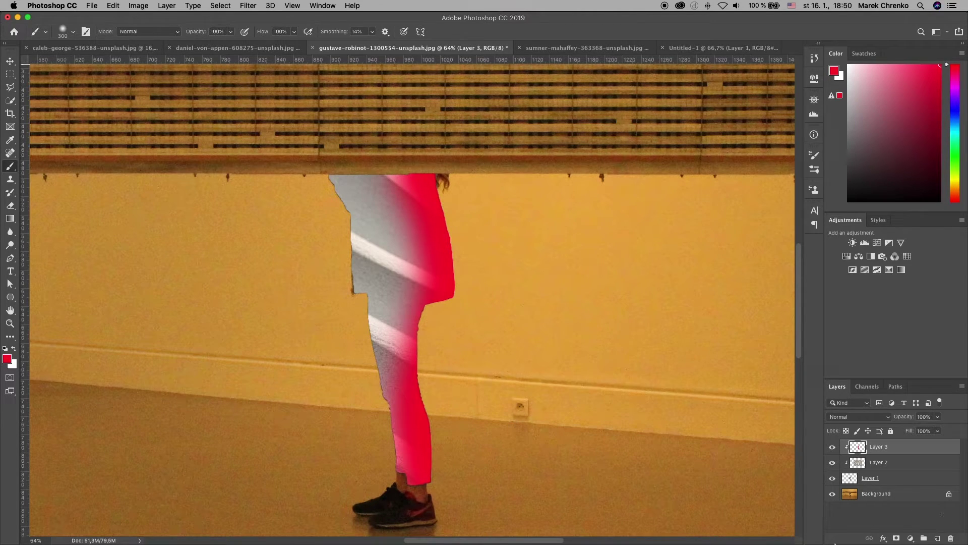
left_click(909, 538)
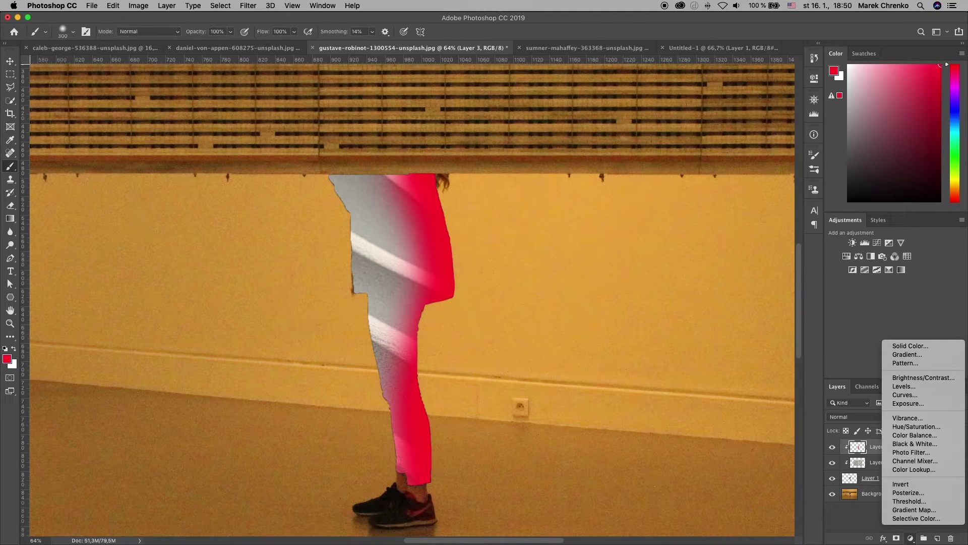
Step: Add a Curves 1 adjustment clipped to the figure, pulling the curve down to darken it
left_click(905, 395)
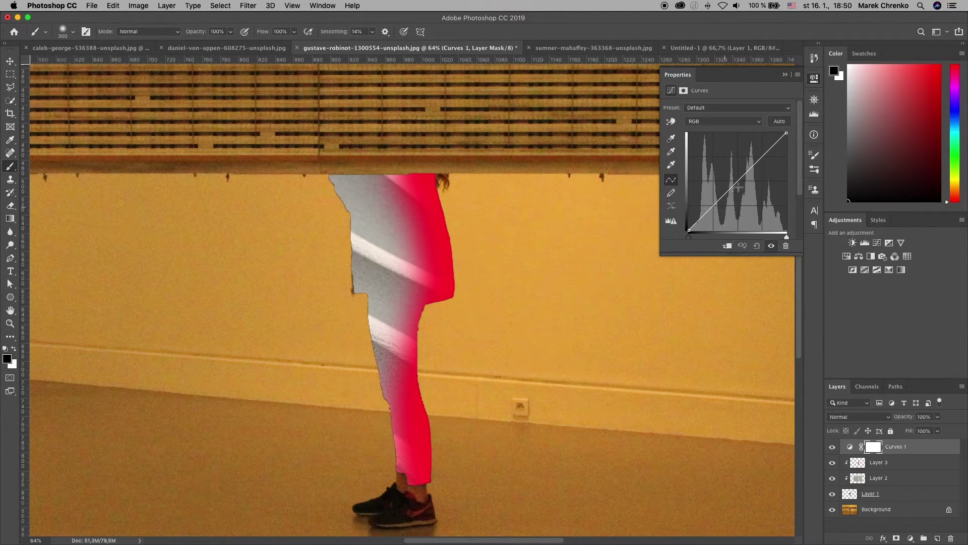
mouse_move(735, 183)
left_mouse_down()
mouse_move(725, 173)
mouse_move(745, 187)
left_mouse_up()
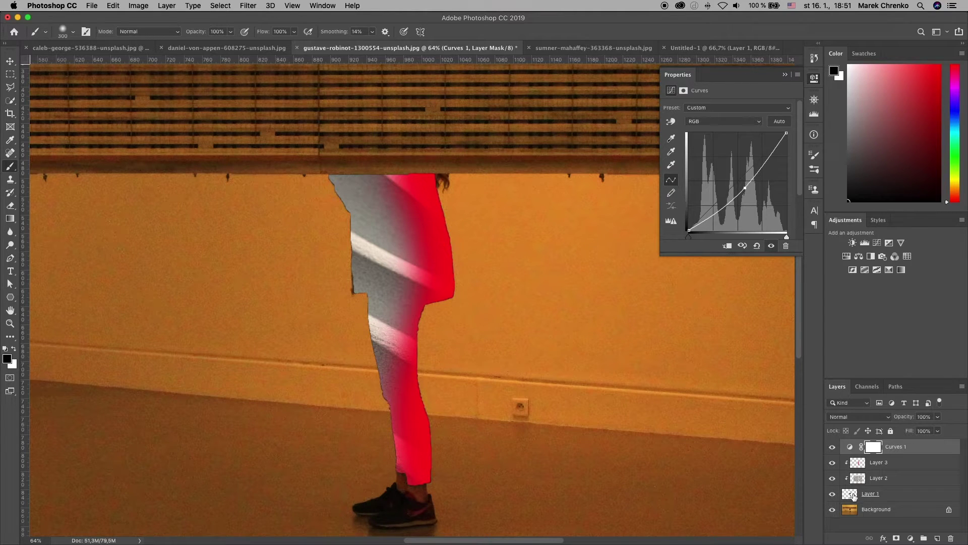
right_click(910, 447)
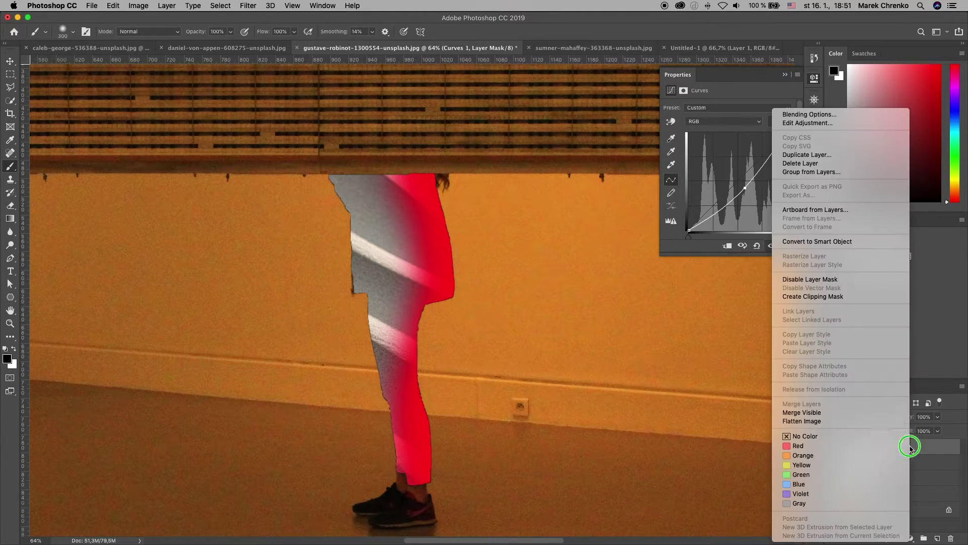
left_click(830, 297)
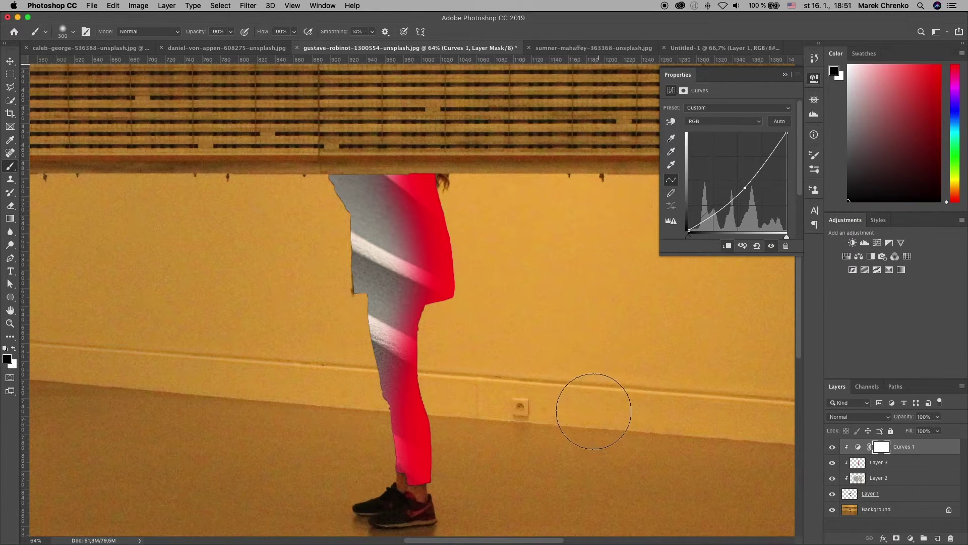
left_click(771, 246)
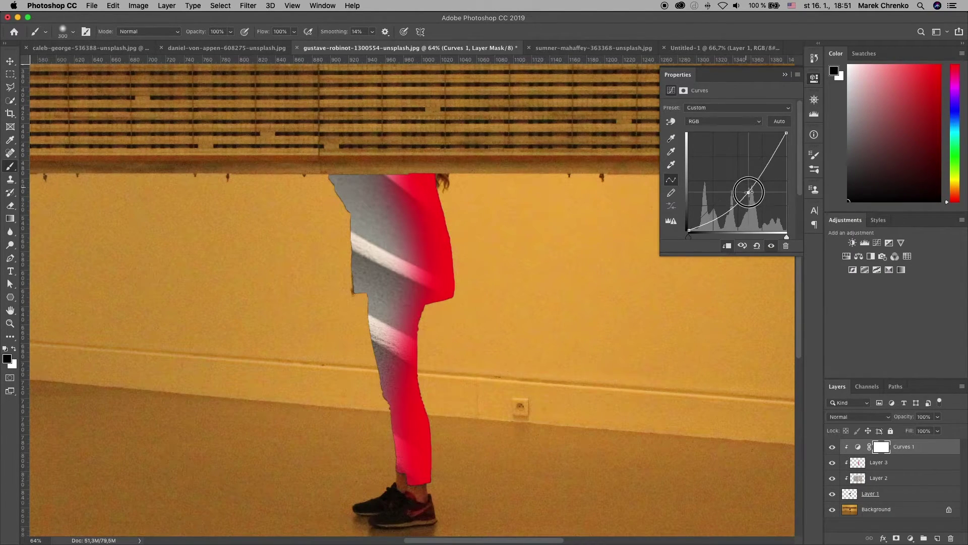
left_click_drag(745, 188, 752, 196)
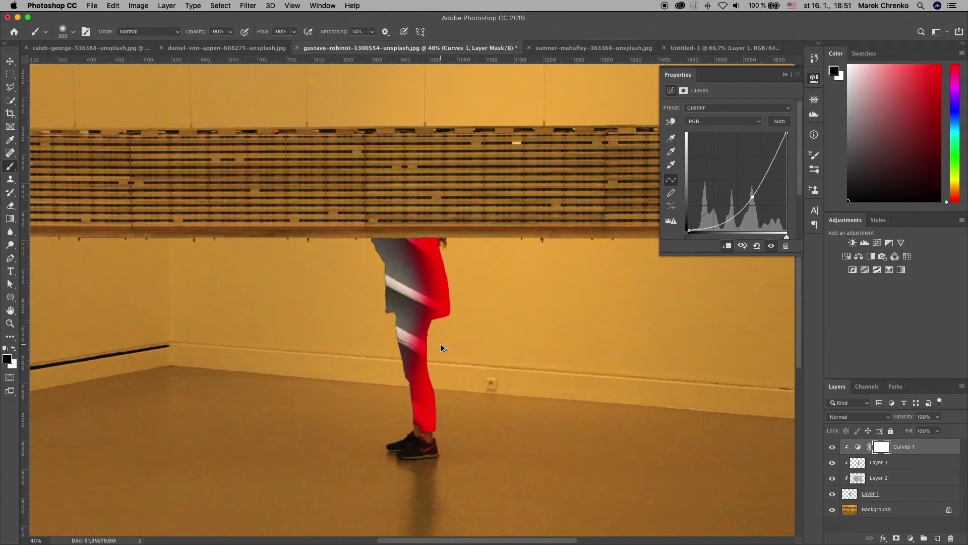
Step: Switch to the Untitled-1 sketch document with the Move tool active
scroll(443, 348, "down", 5)
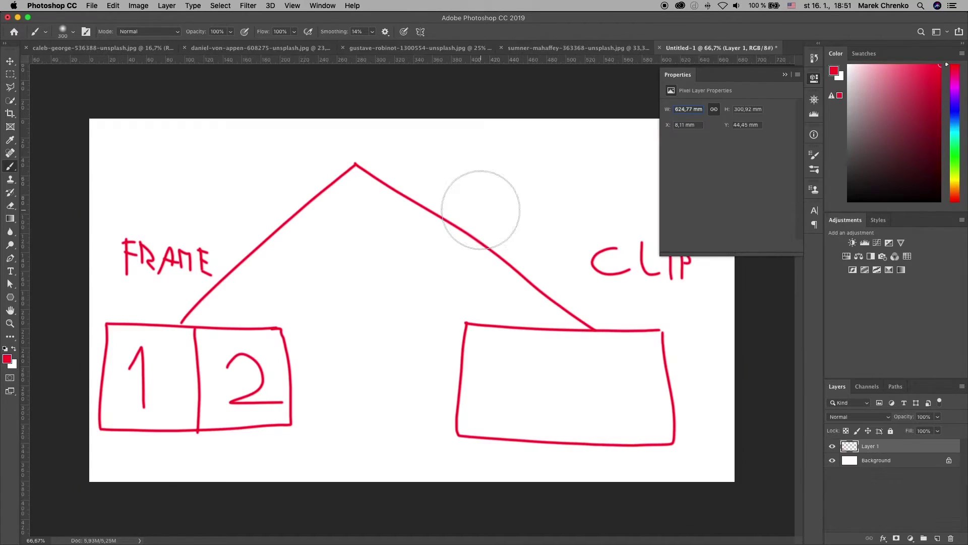
left_click(722, 47)
key("v")
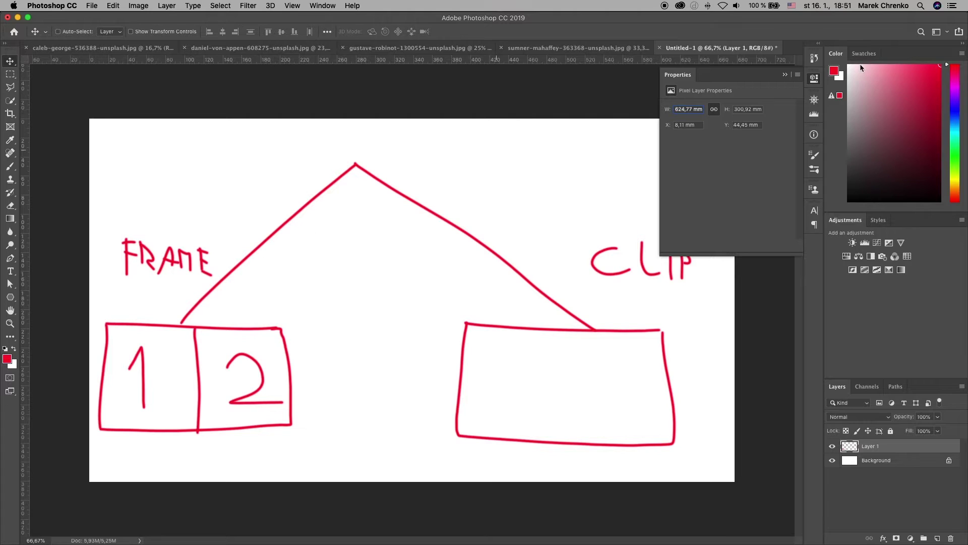
Step: Delete the TEST layer and the sand-textured Layer 2 Frame pentagon
left_click(785, 74)
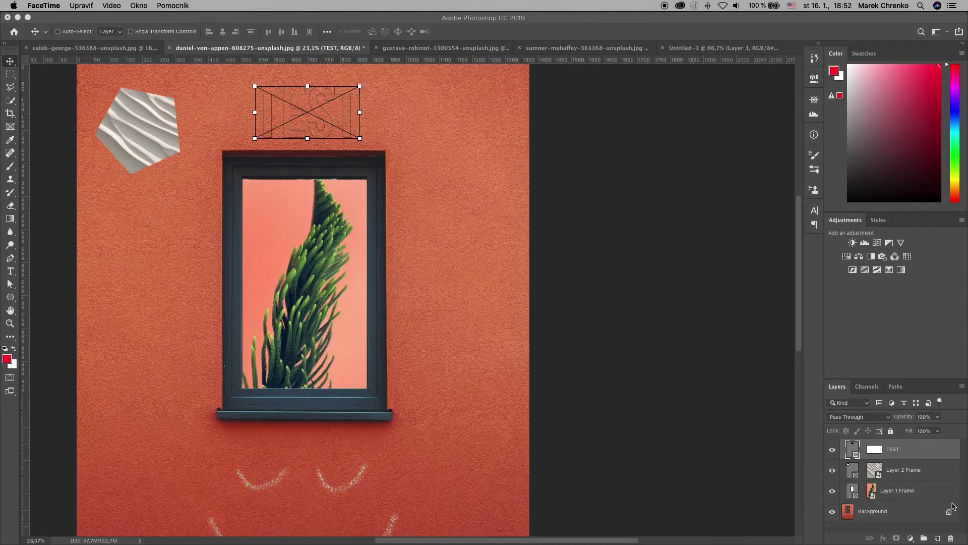
left_click(926, 456)
key("Delete")
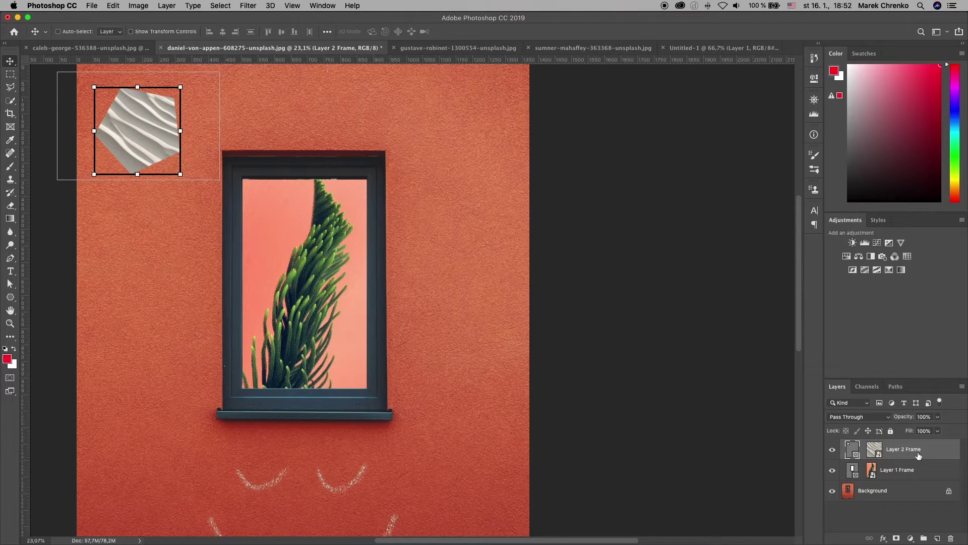
left_click(919, 454)
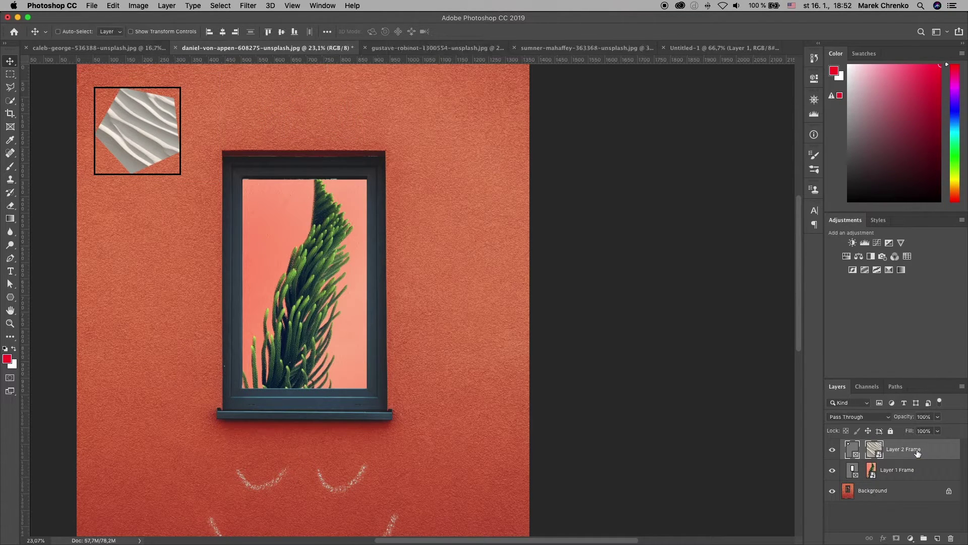
key("Delete")
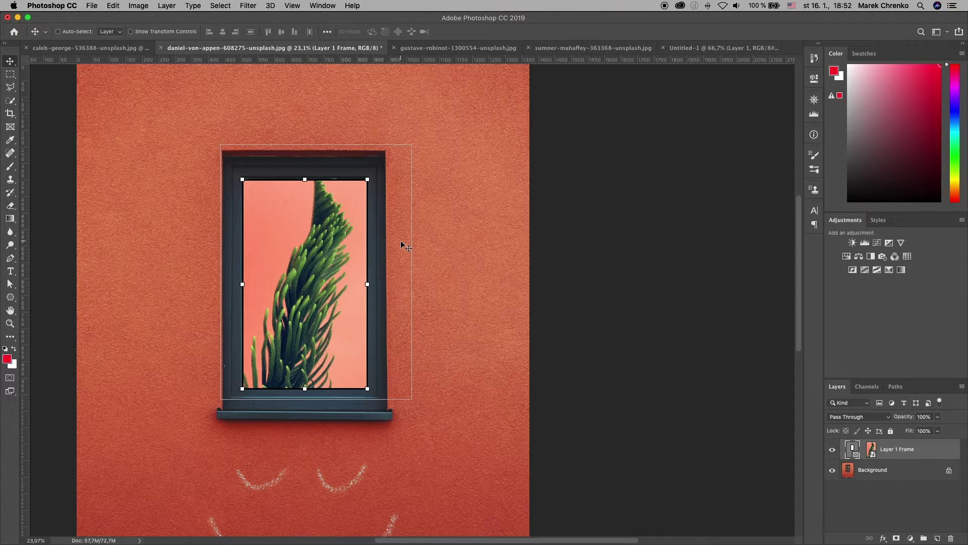
Step: Toggle the window's plant picture off and on, then return to the gustave-robinot gallery figure
left_click(832, 450)
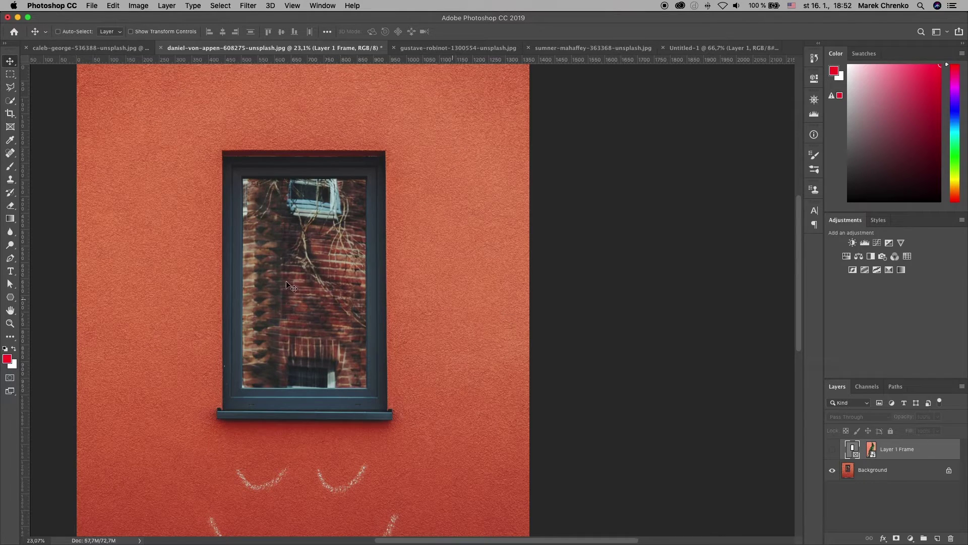
left_click(832, 450)
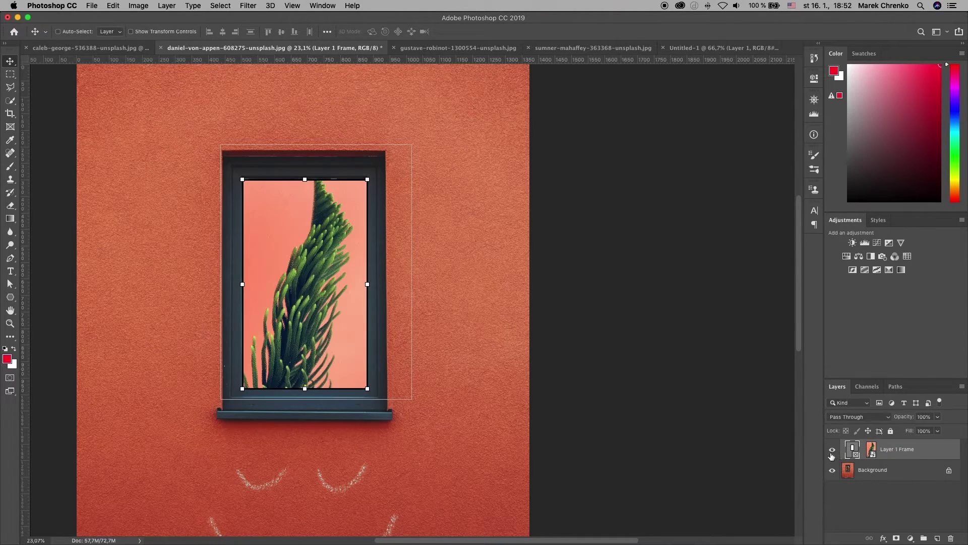
scroll(442, 321, "down", 3)
key("ctrl")
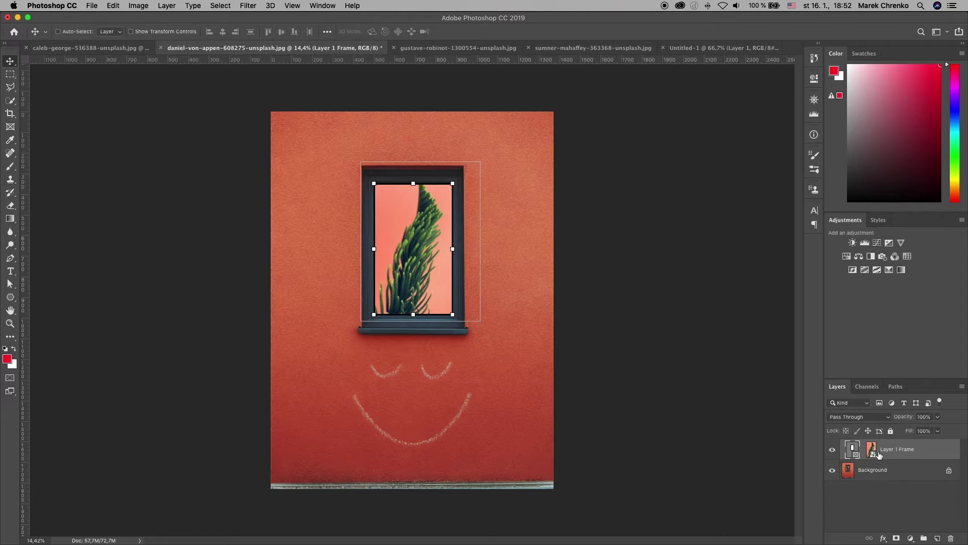
left_click(857, 454)
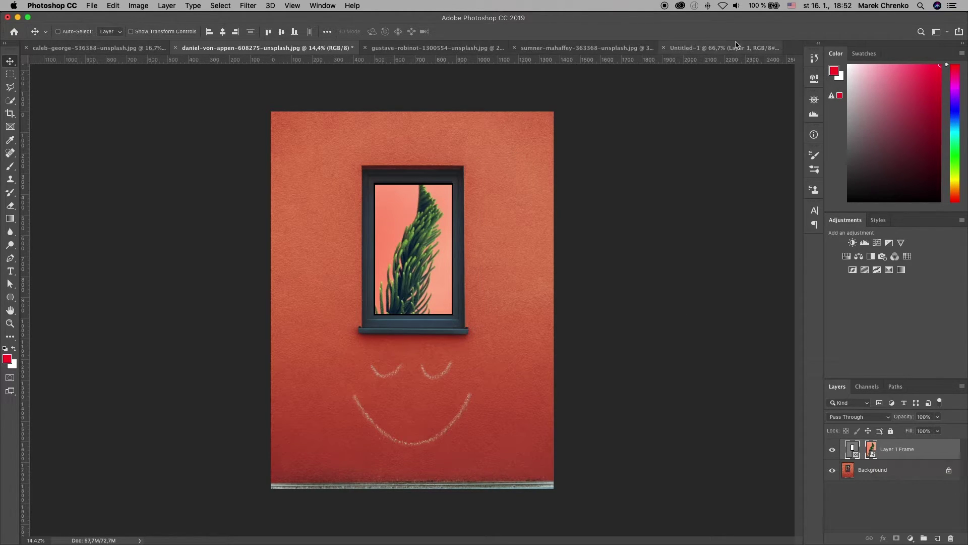
left_click(421, 48)
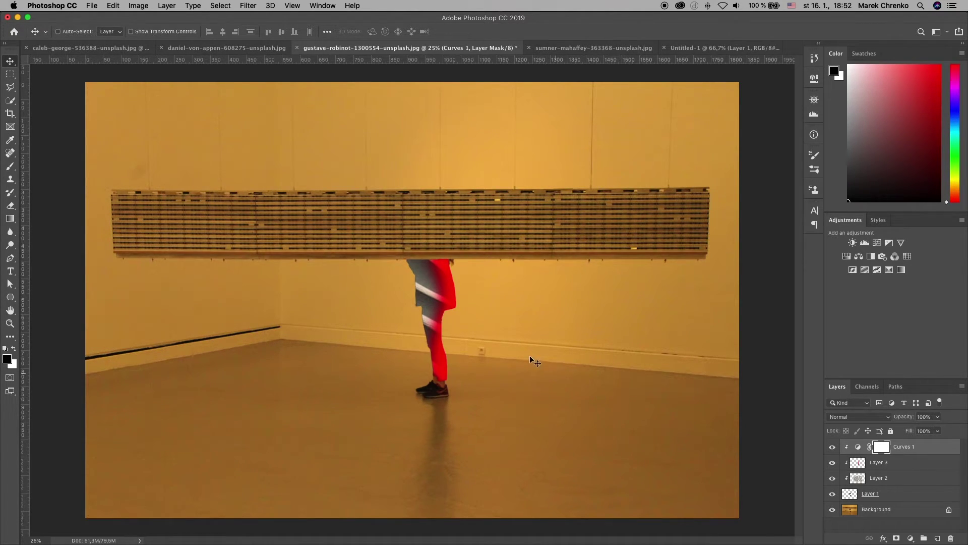
Step: Set Layer 2's red paint to the Pin Light blend mode so the clothing darkens
scroll(474, 325, "up", 3)
scroll(474, 326, "up", 2)
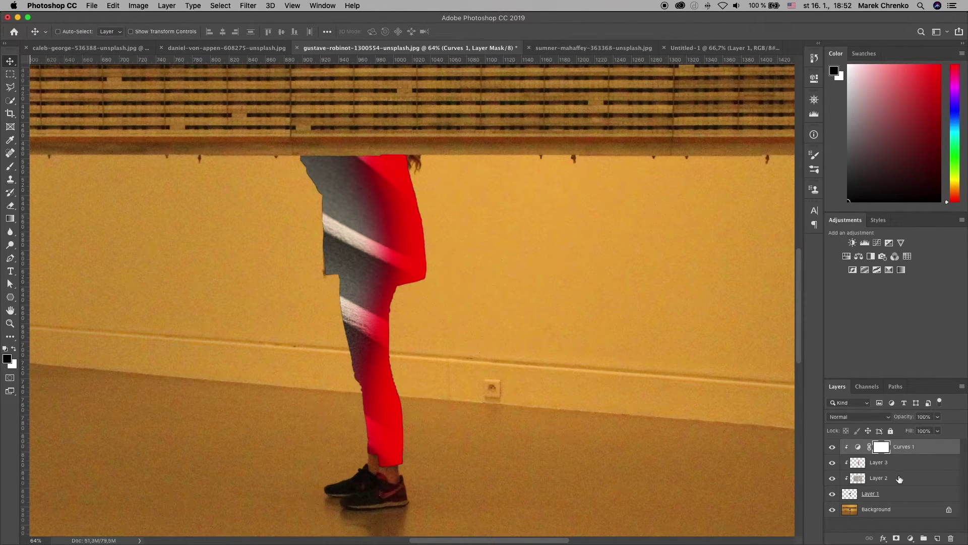
left_click(877, 478)
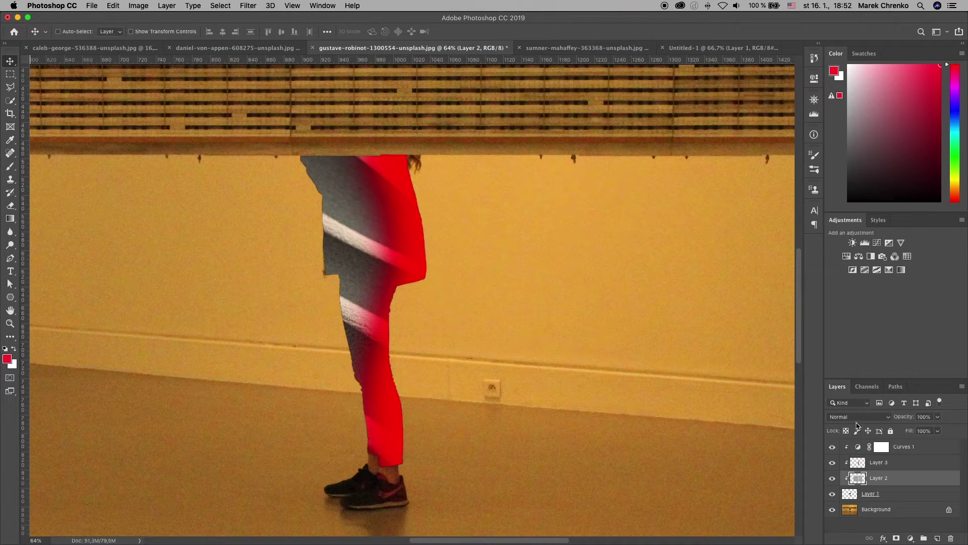
left_click(856, 420)
left_click(850, 423)
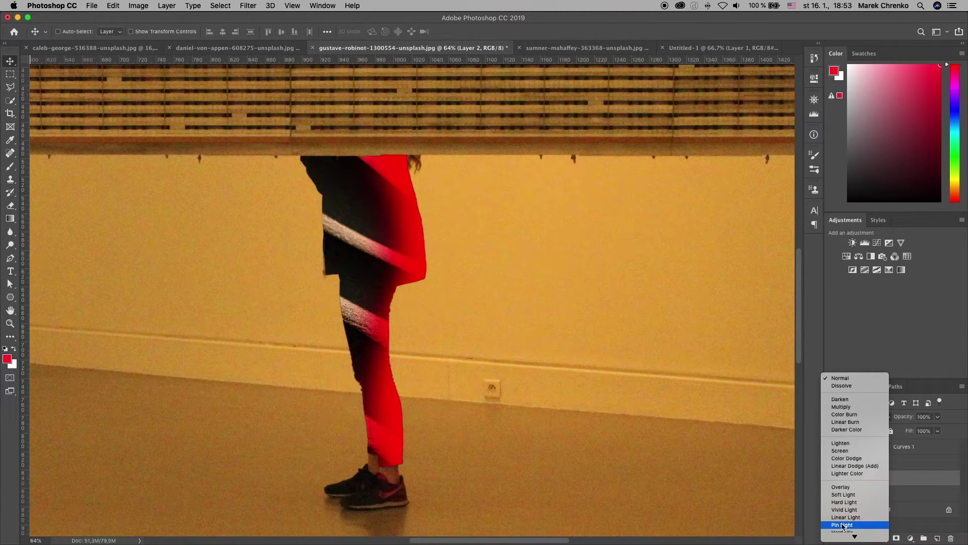
left_click(842, 527)
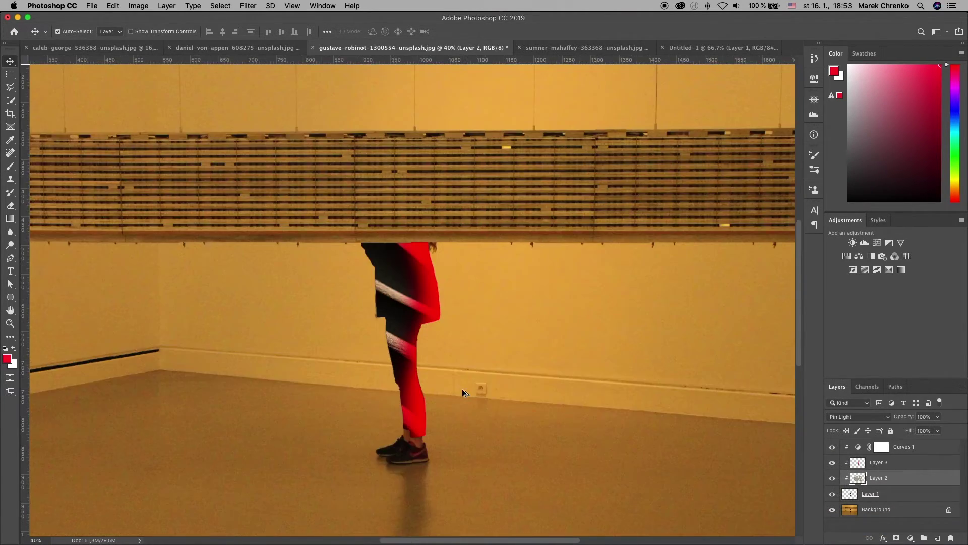
key("super+minus")
key("super+minus")
key("super+minus")
scroll(464, 372, "up", 5)
scroll(464, 371, "up", 4)
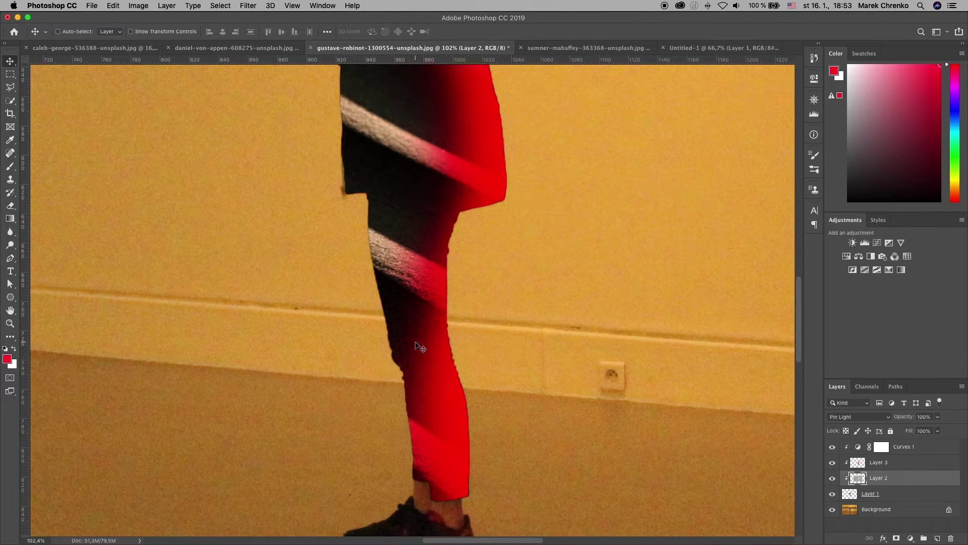
scroll(420, 338, "down", 3)
scroll(423, 339, "down", 3)
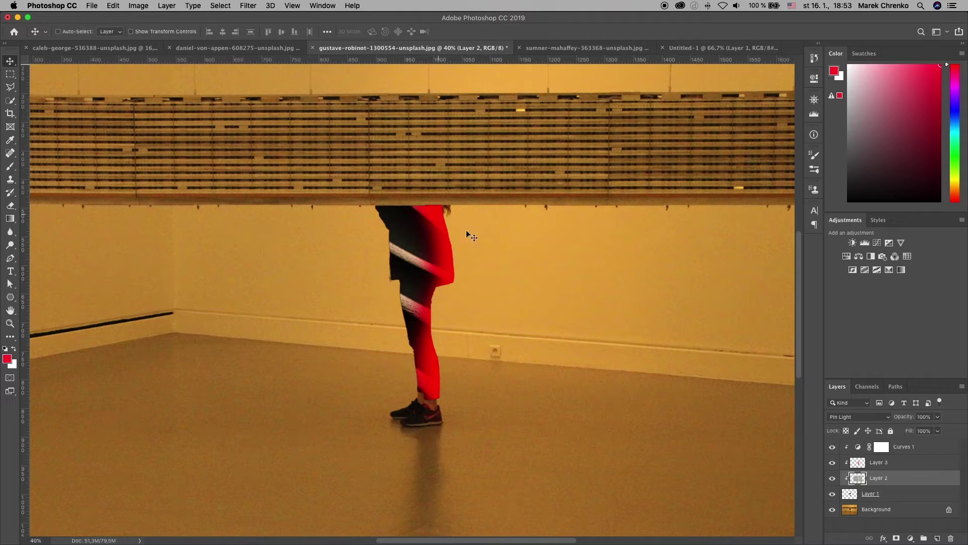
left_click_drag(461, 253, 448, 273)
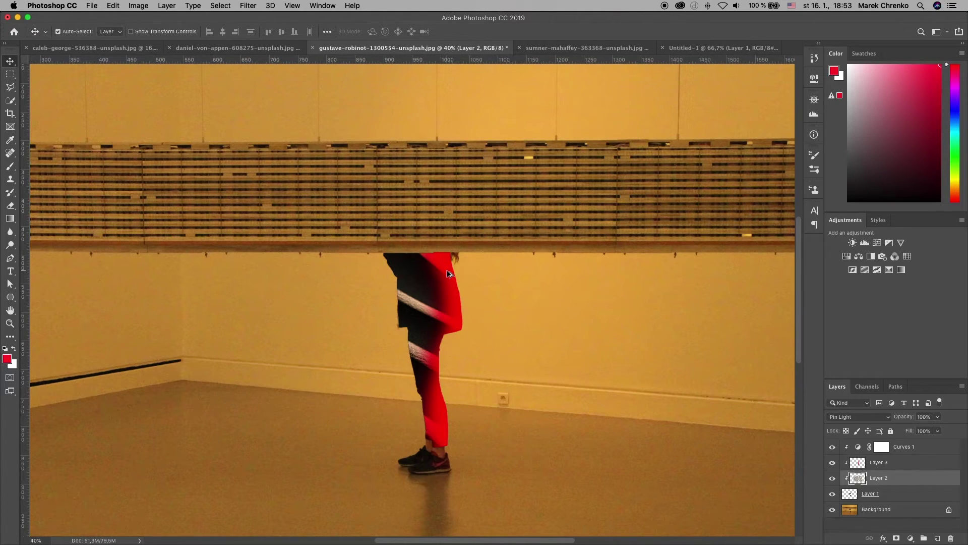
scroll(457, 327, "up", 3)
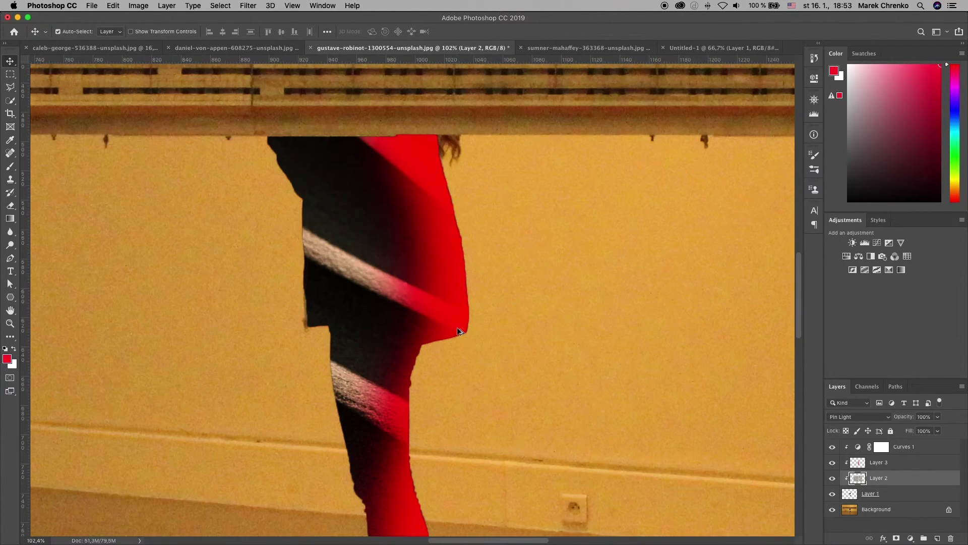
scroll(458, 330, "down", 3)
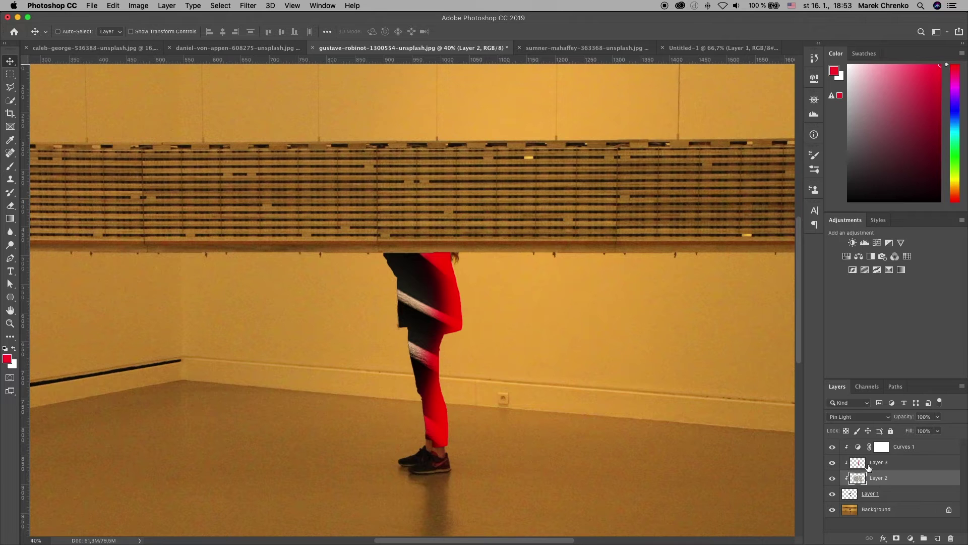
Step: Compare Layer 3's paint on and off, then clip Curves 1 to the figure layers below
left_click(585, 47)
left_click(392, 49)
left_click(879, 462)
left_click(832, 462)
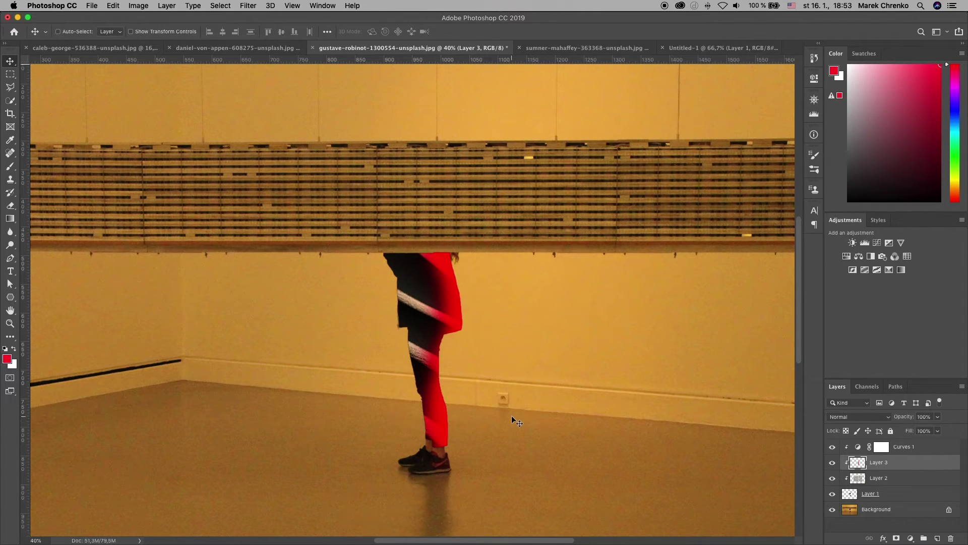
left_click(894, 453)
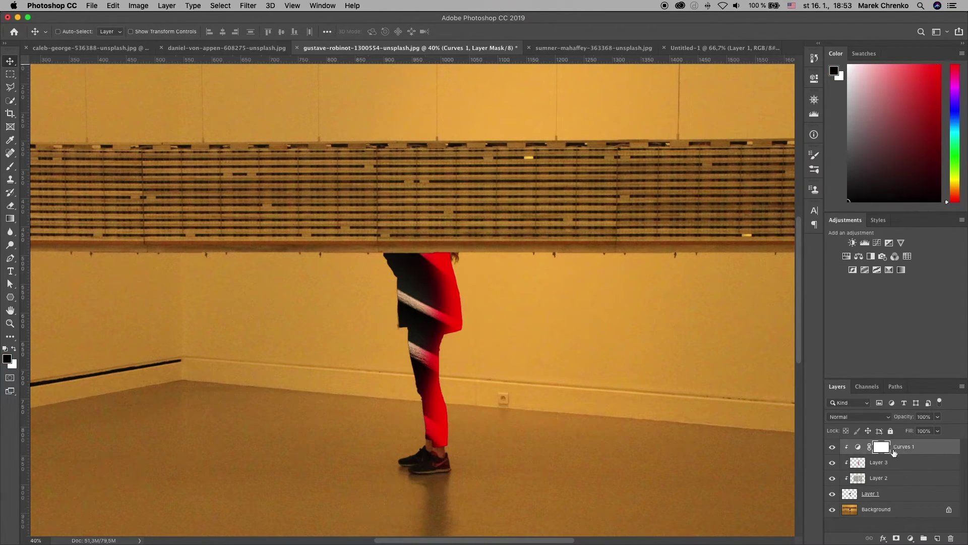
left_click(846, 446, "alt")
left_click(101, 47)
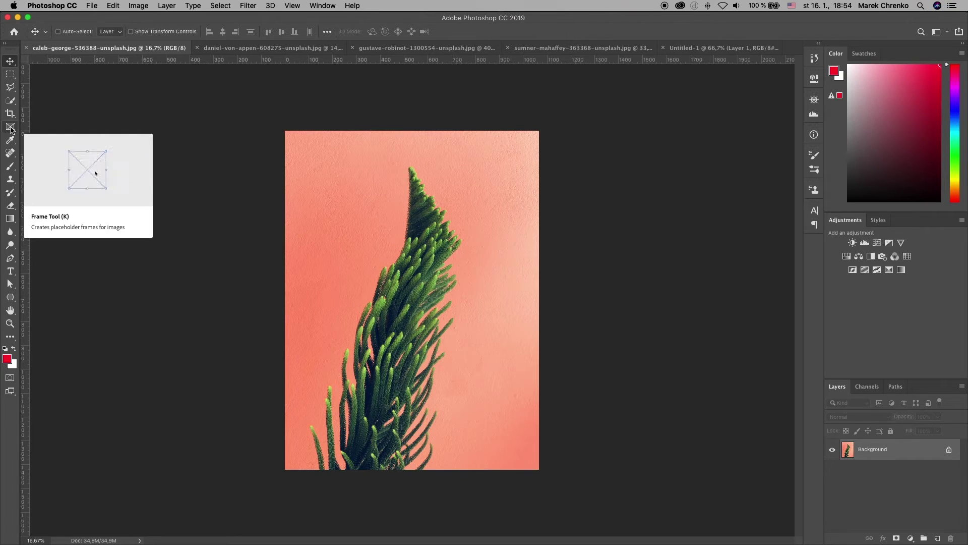
Step: Draw an empty rectangular Frame 1 over the middle of the plant
left_click(10, 128)
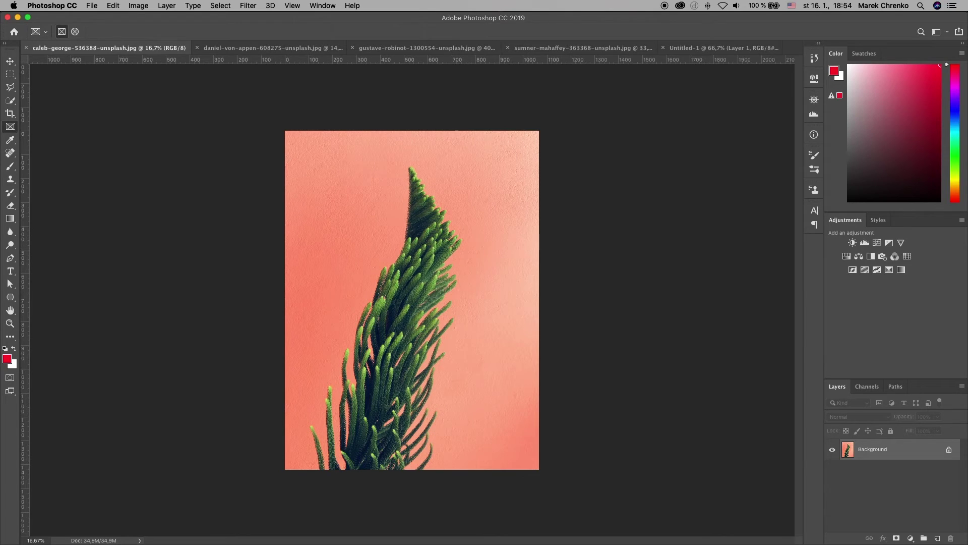
left_click_drag(319, 168, 479, 377)
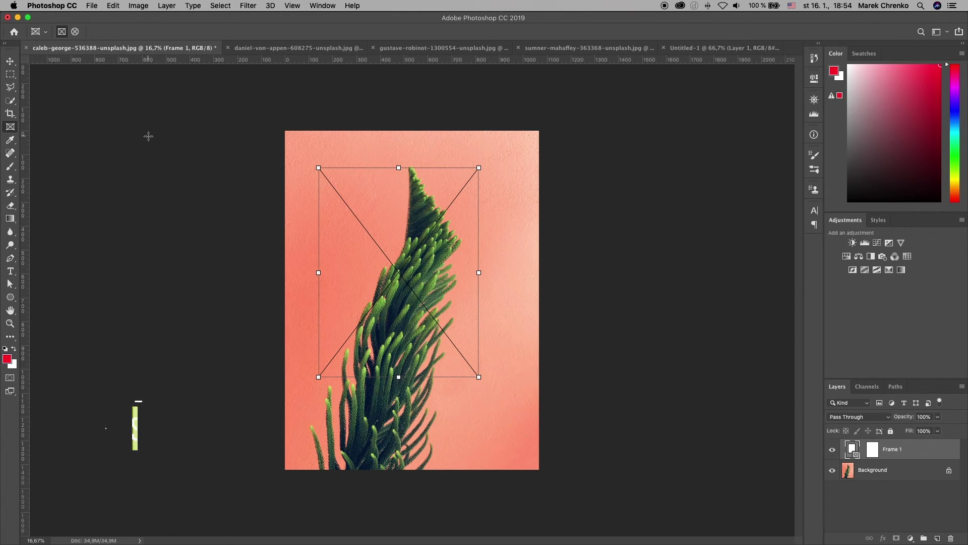
Step: Draw a red pentagon over the lower plant and convert it into the frame Polygon 1
key("u")
left_click_drag(438, 402, 372, 438)
right_click(873, 454)
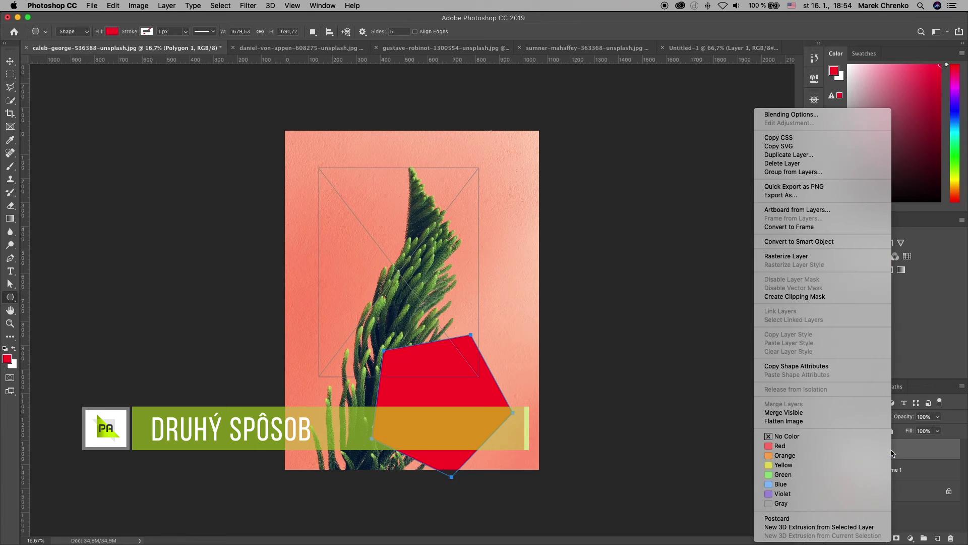
left_click(797, 228)
left_click(731, 242)
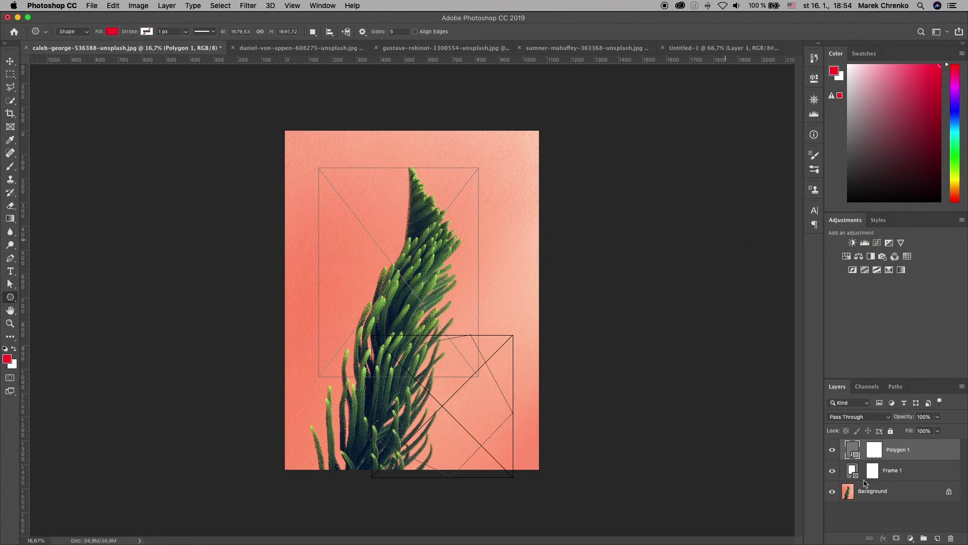